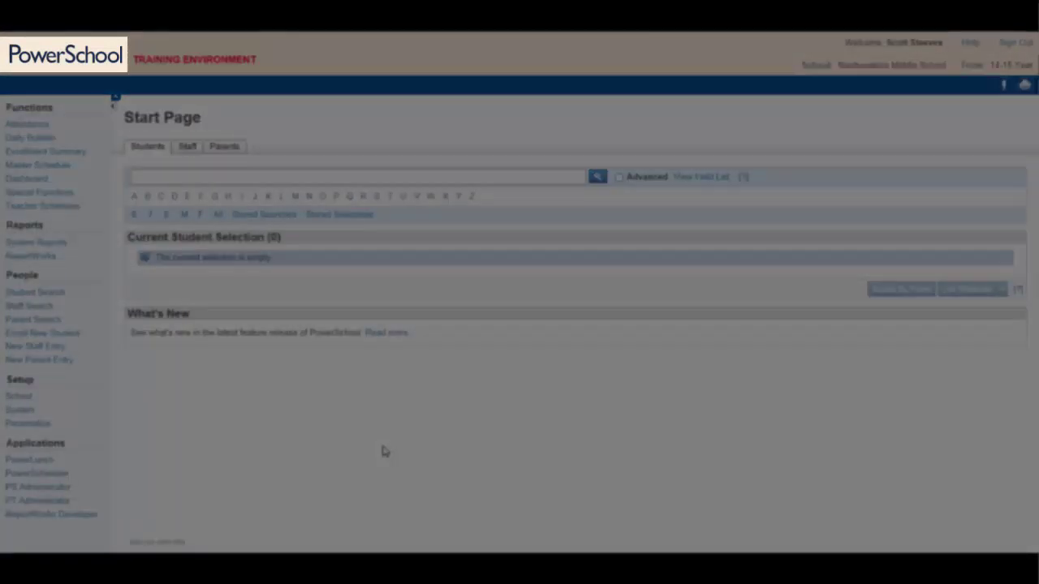
pyautogui.click(50, 52)
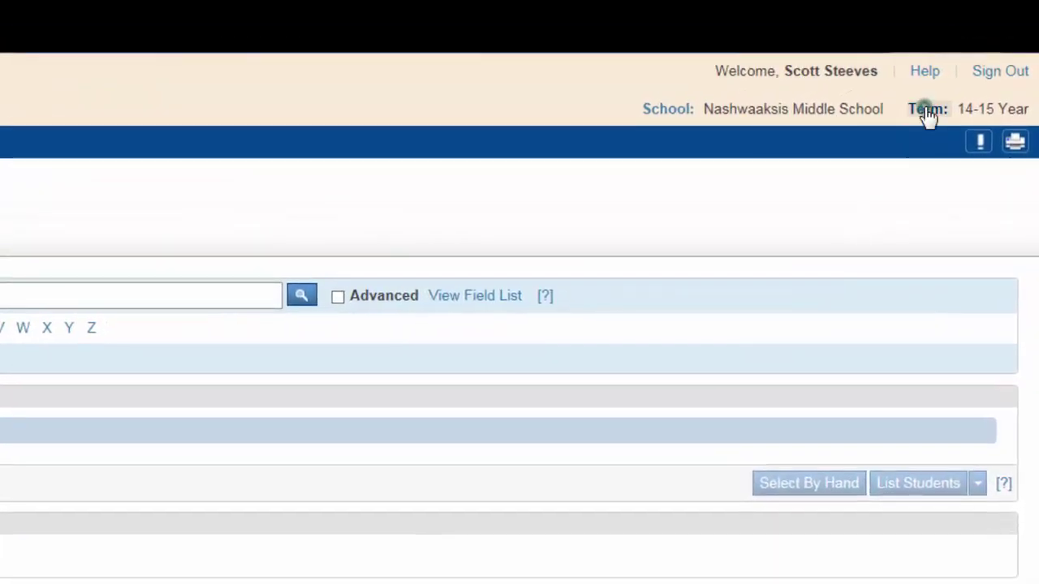
pyautogui.click(922, 111)
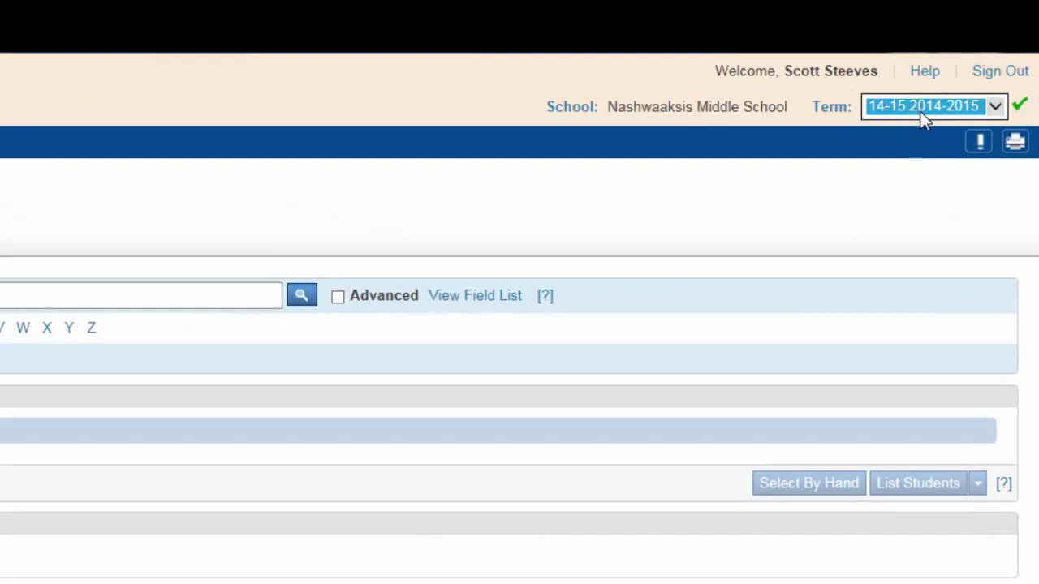
pyautogui.click(996, 109)
pyautogui.click(959, 439)
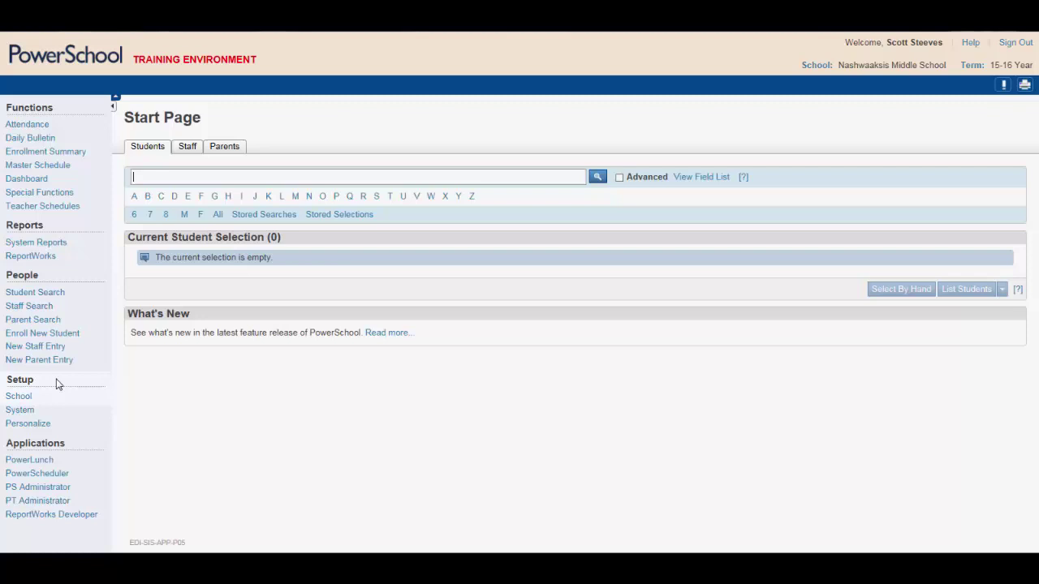
# Step: Open School Setup and go to Sections under Scheduling
pyautogui.click(29, 397)
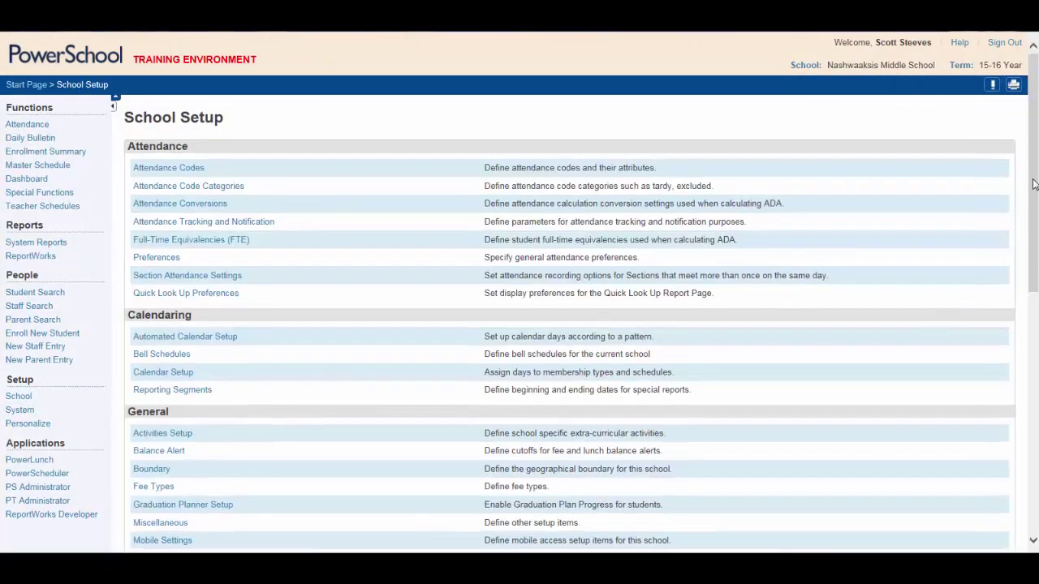
pyautogui.moveTo(1031, 189); pyautogui.dragTo(1037, 438)
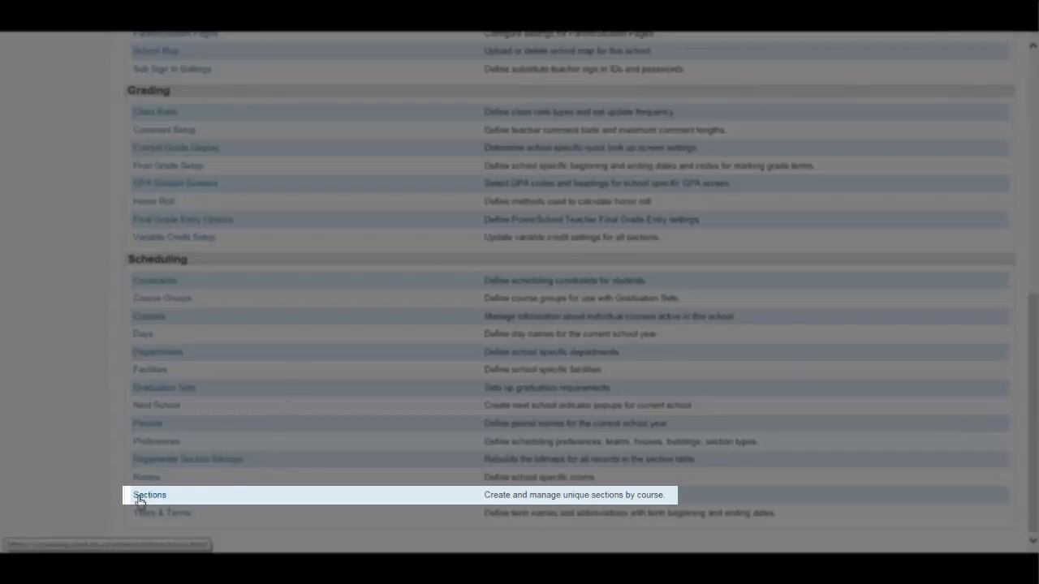
pyautogui.click(146, 495)
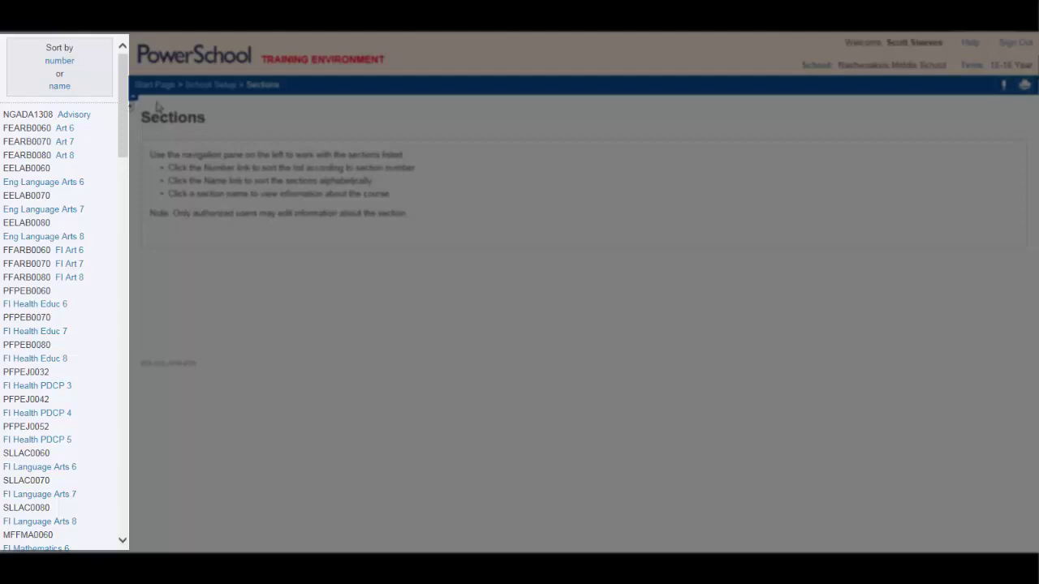
# Step: Sort the sections by number, then by name, and find 'math' on the page (12 matches)
pyautogui.click(56, 64)
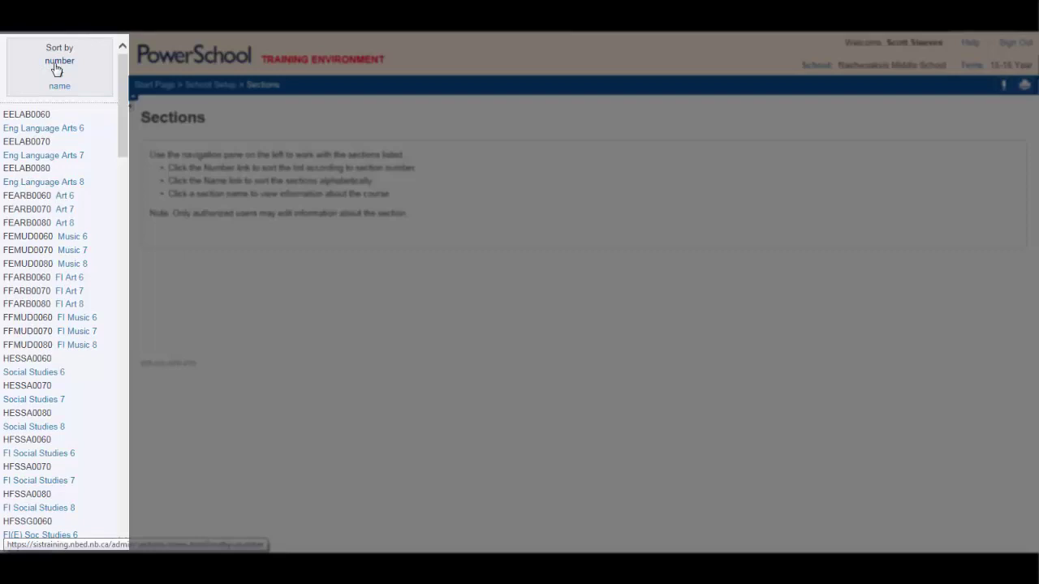
pyautogui.click(62, 86)
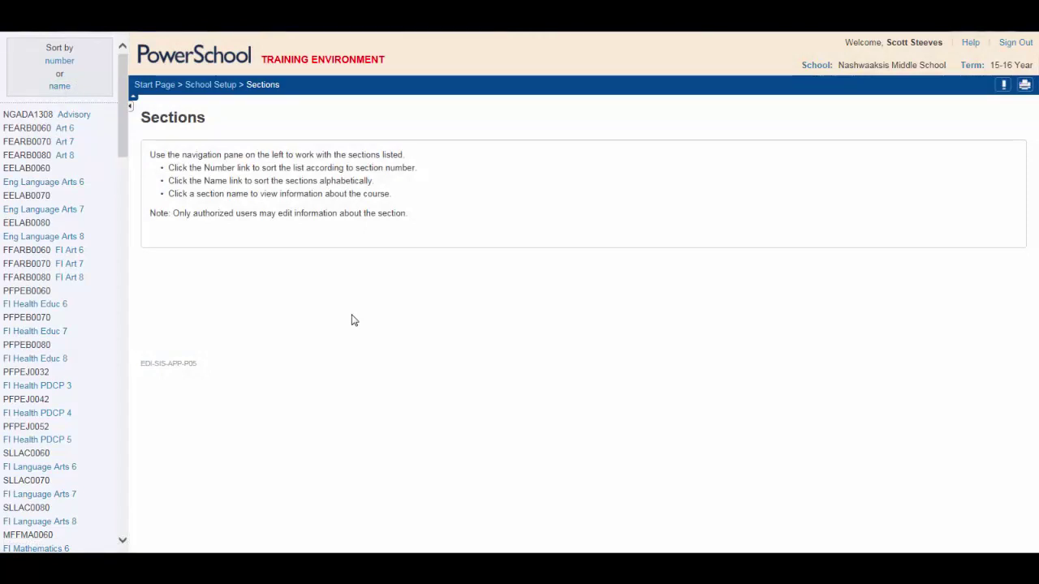
pyautogui.hotkey('ctrl', 'f')
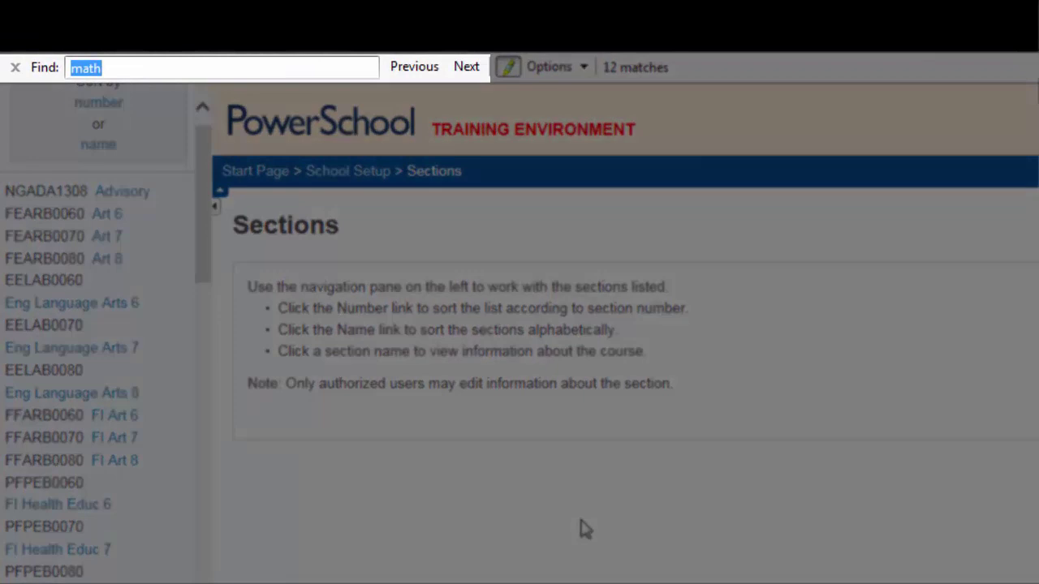
pyautogui.click(185, 68)
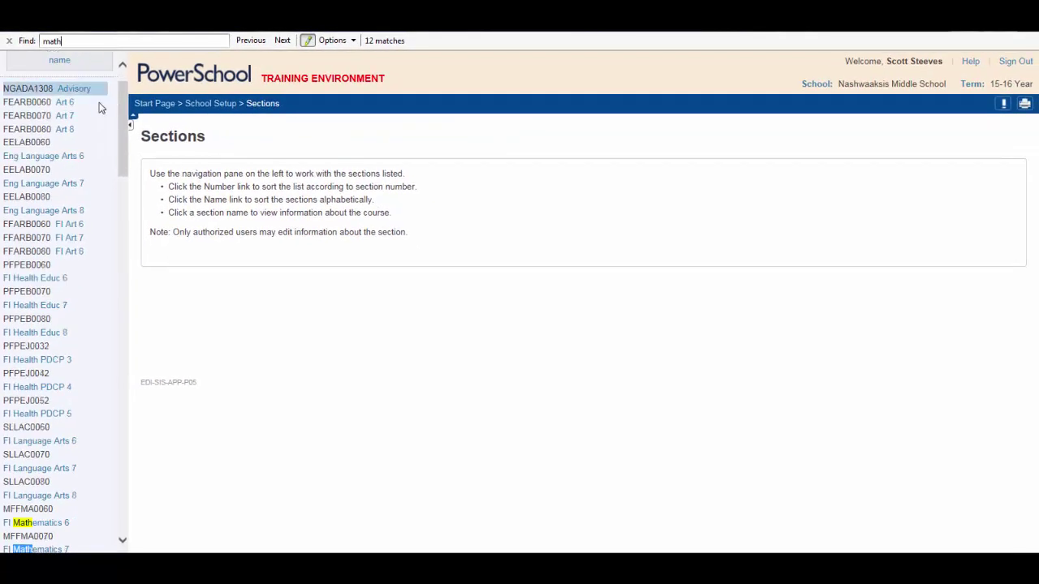
pyautogui.moveTo(120, 120); pyautogui.dragTo(121, 185)
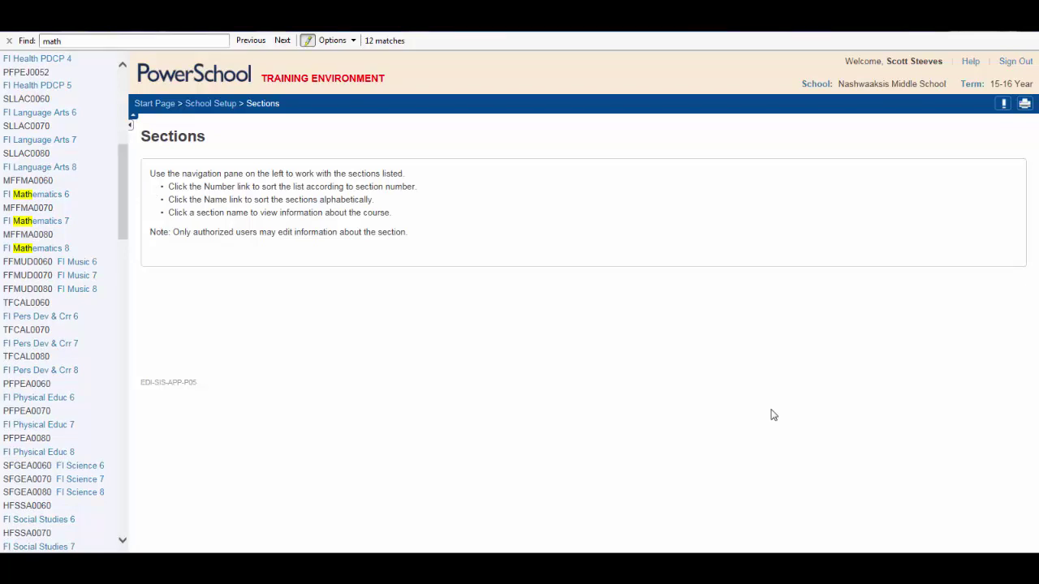
pyautogui.moveTo(119, 202); pyautogui.dragTo(120, 139)
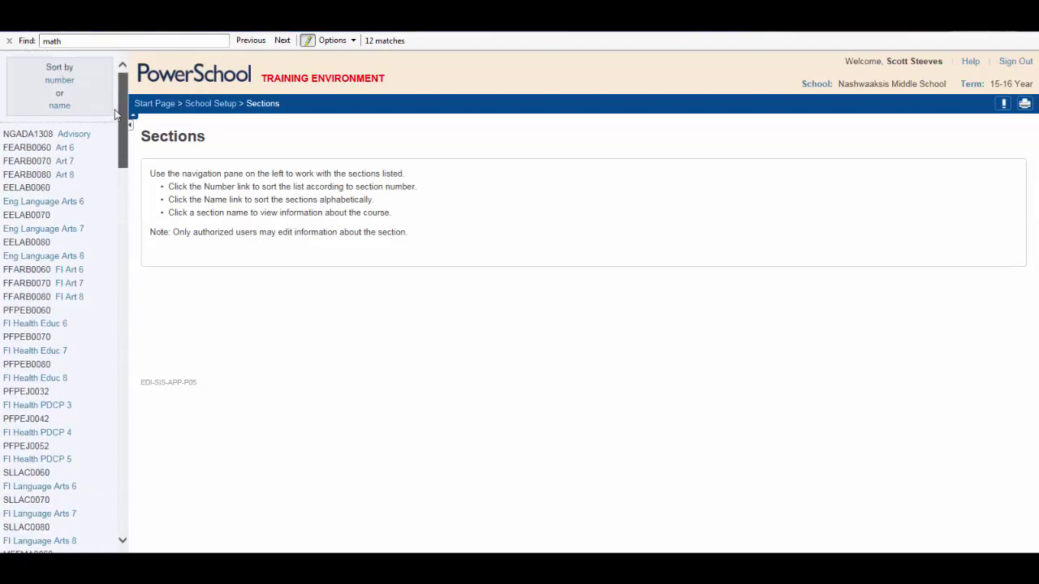
# Step: Start a new Eng Language Arts 6 section meeting Monday period 1 and Monday–Wednesday period 2
pyautogui.click(34, 203)
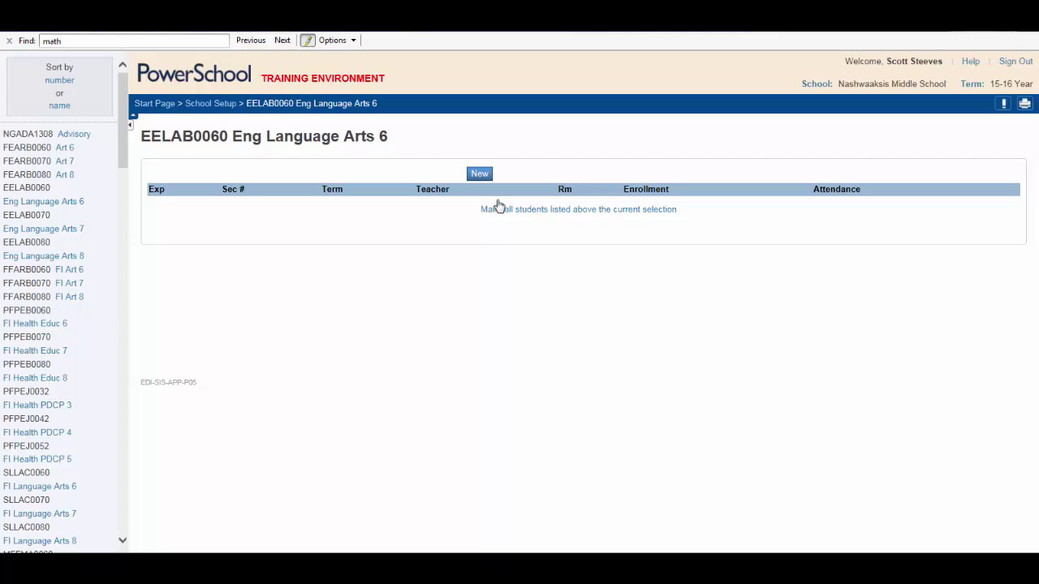
pyautogui.click(479, 174)
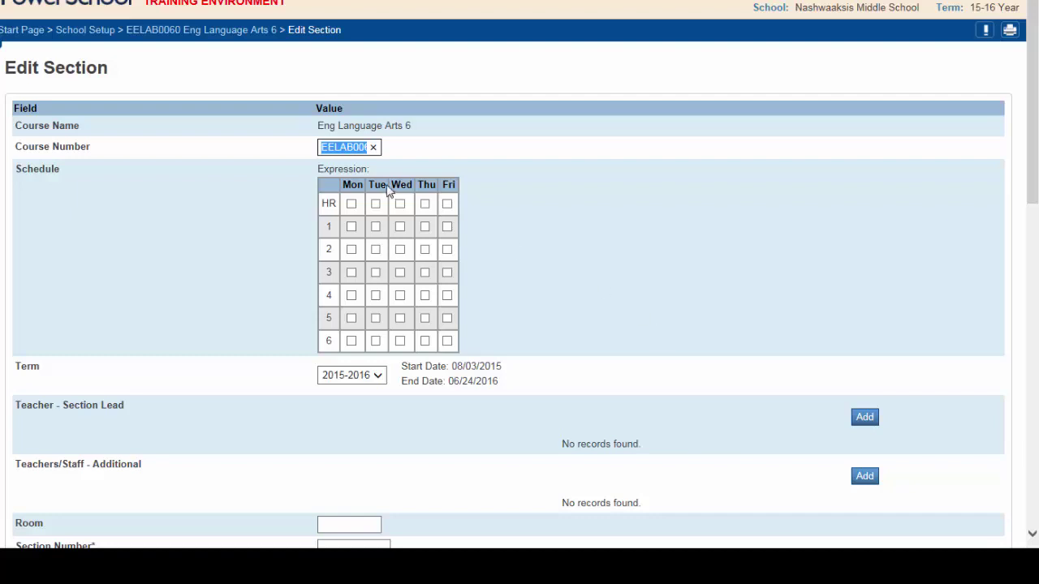
pyautogui.click(350, 227)
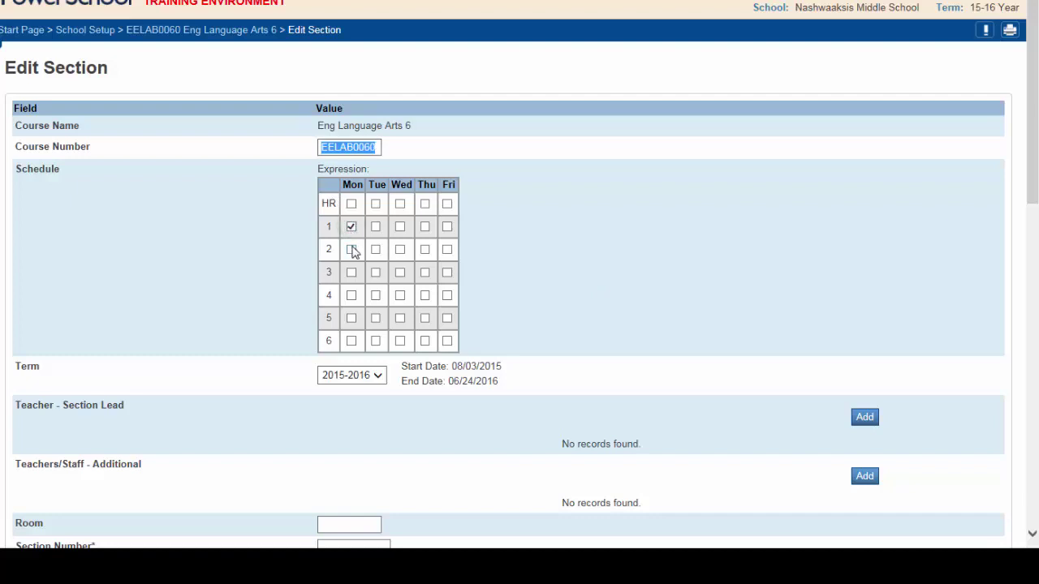
pyautogui.click(351, 249)
pyautogui.click(375, 249)
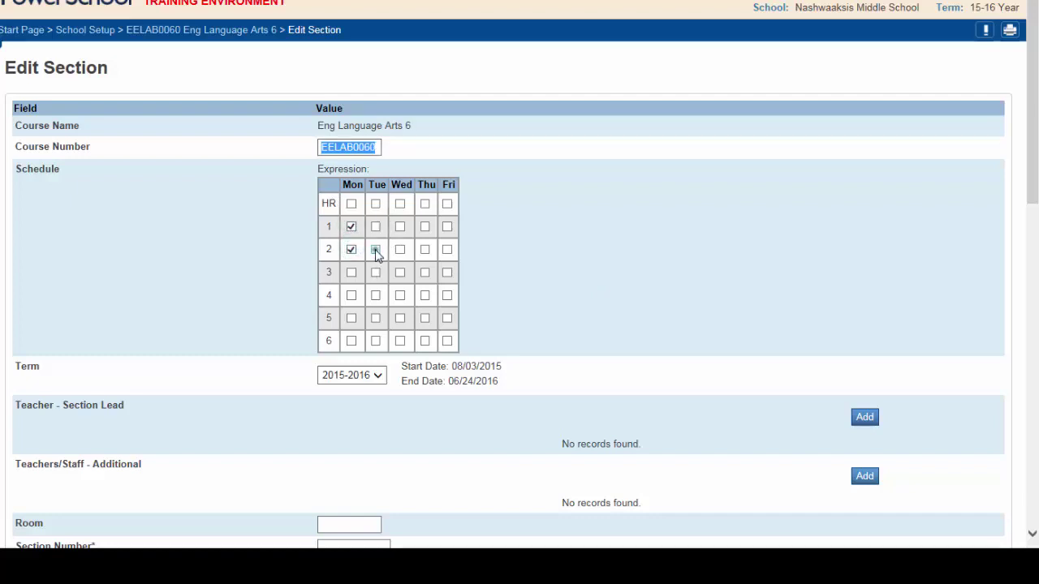
pyautogui.click(399, 250)
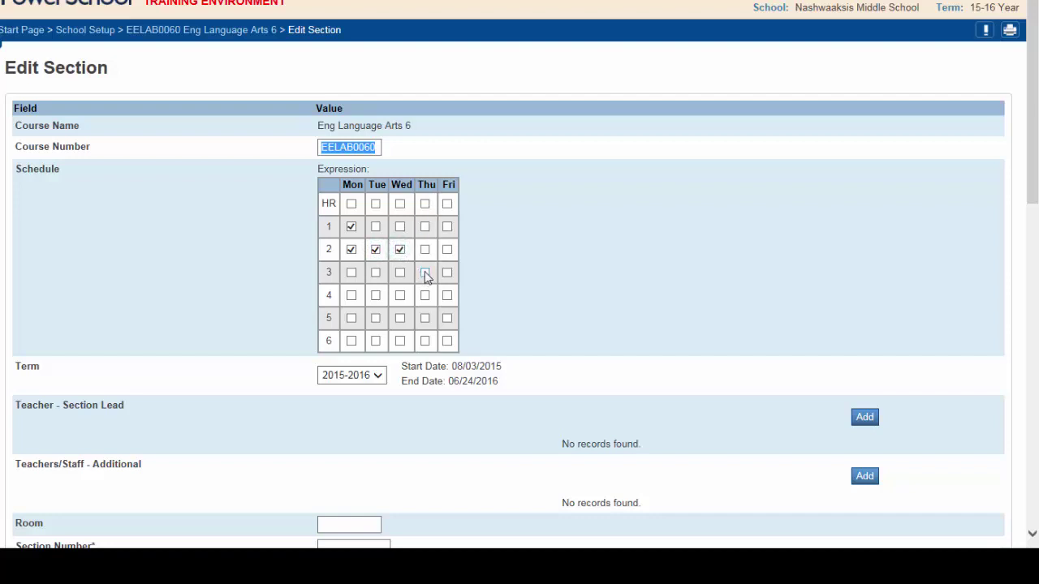
# Step: Add Thursday period 4 and Friday period 3 meetings, and tick the 2015-2016 term
pyautogui.click(425, 296)
pyautogui.click(447, 274)
pyautogui.click(380, 377)
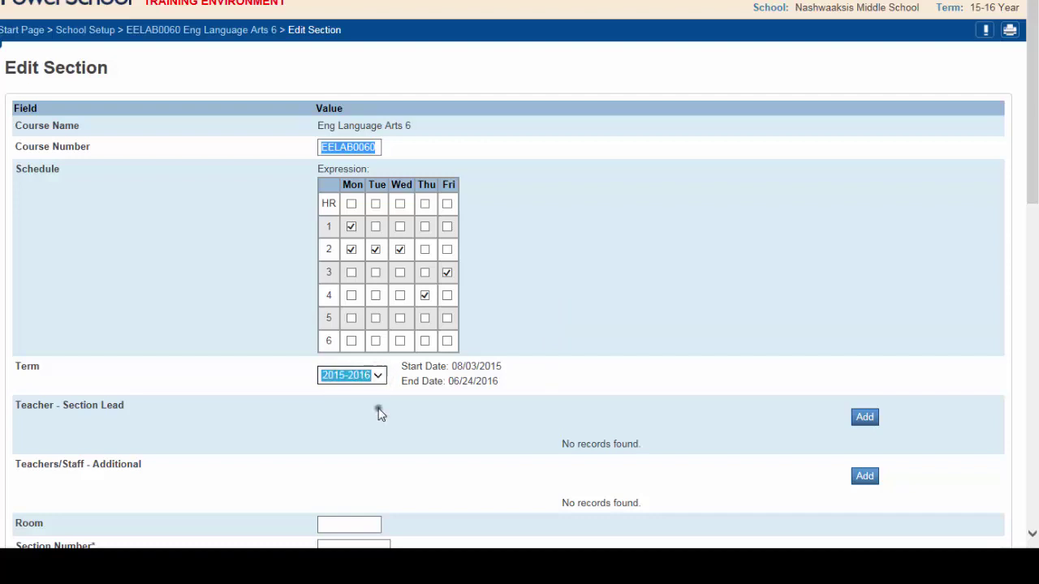
pyautogui.click(379, 411)
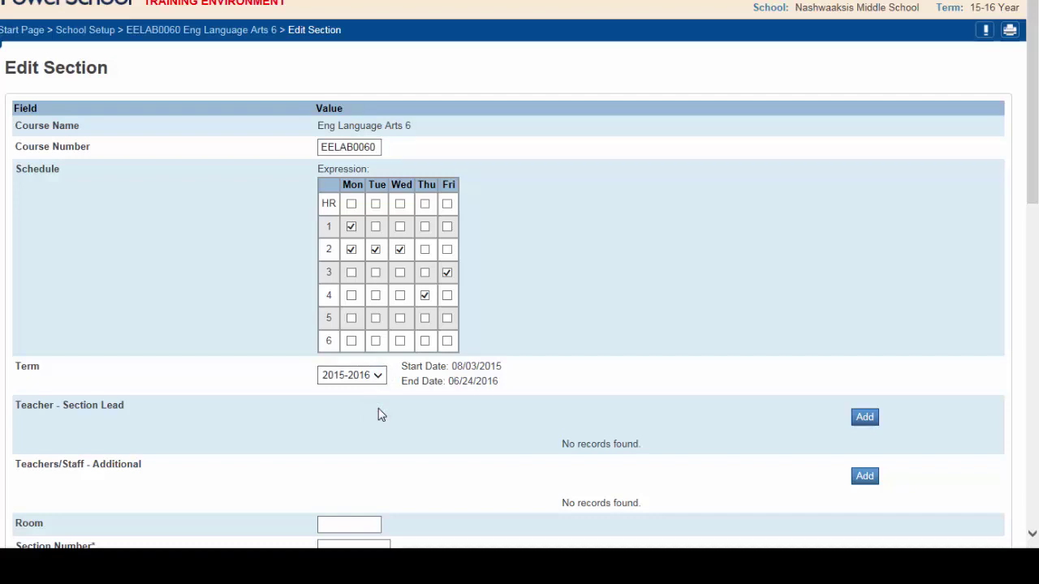
pyautogui.press('Tab')
# Step: Add a lead teacher row and choose the section's lead teacher from the Staff list
pyautogui.moveTo(1029, 65); pyautogui.dragTo(1033, 134)
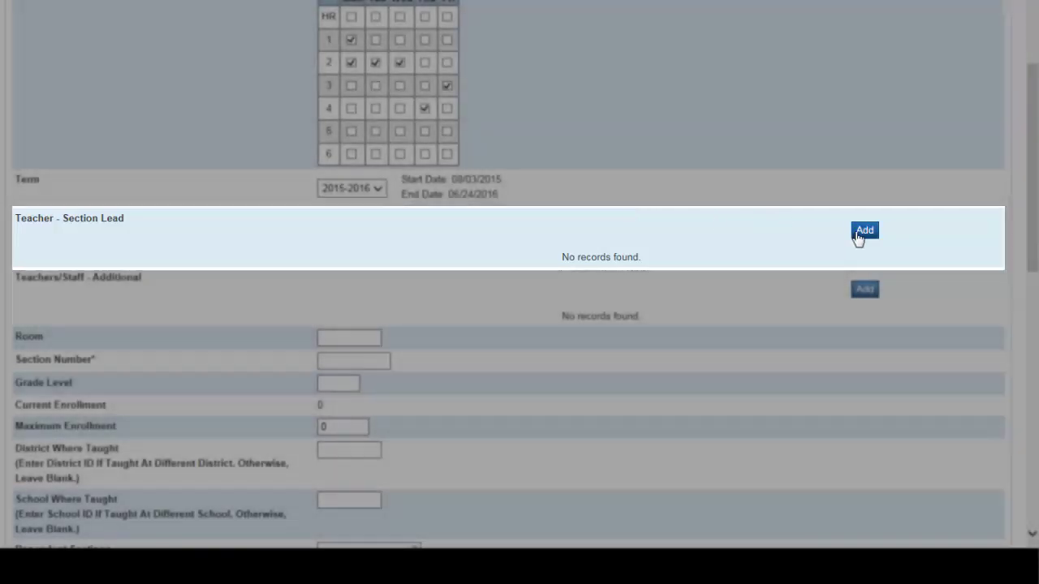
pyautogui.click(860, 234)
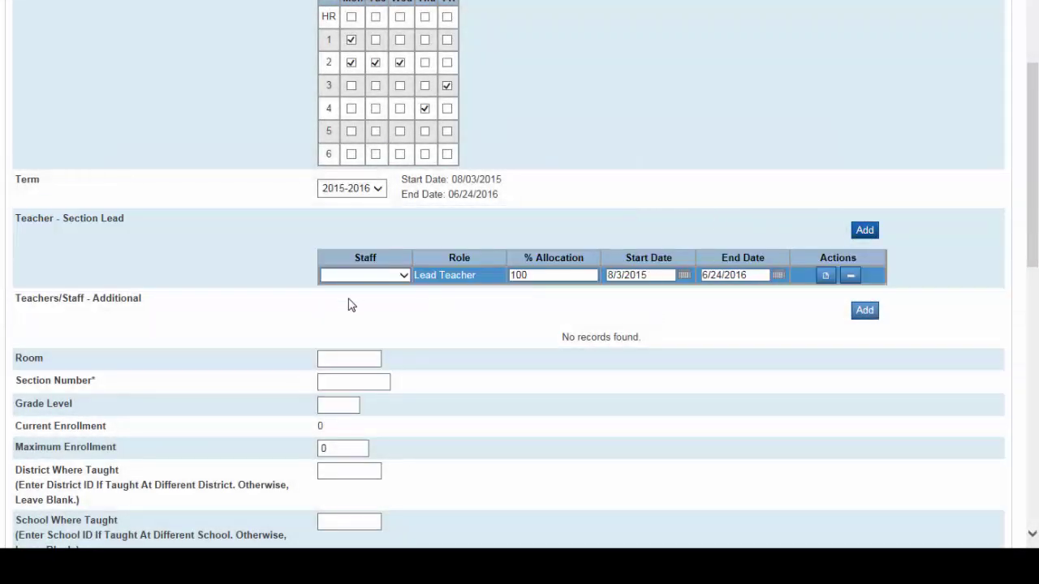
pyautogui.click(403, 275)
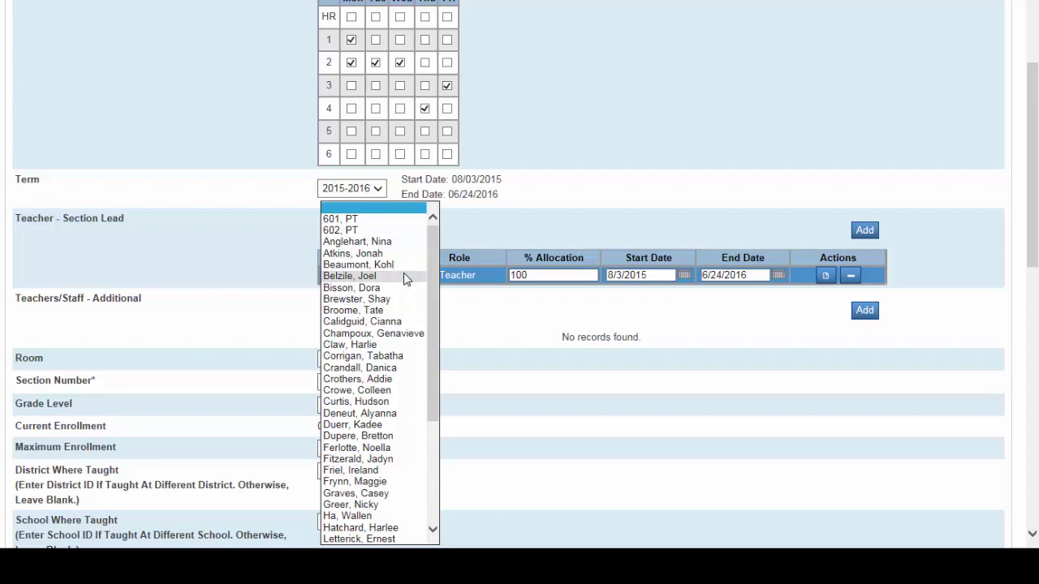
pyautogui.click(386, 368)
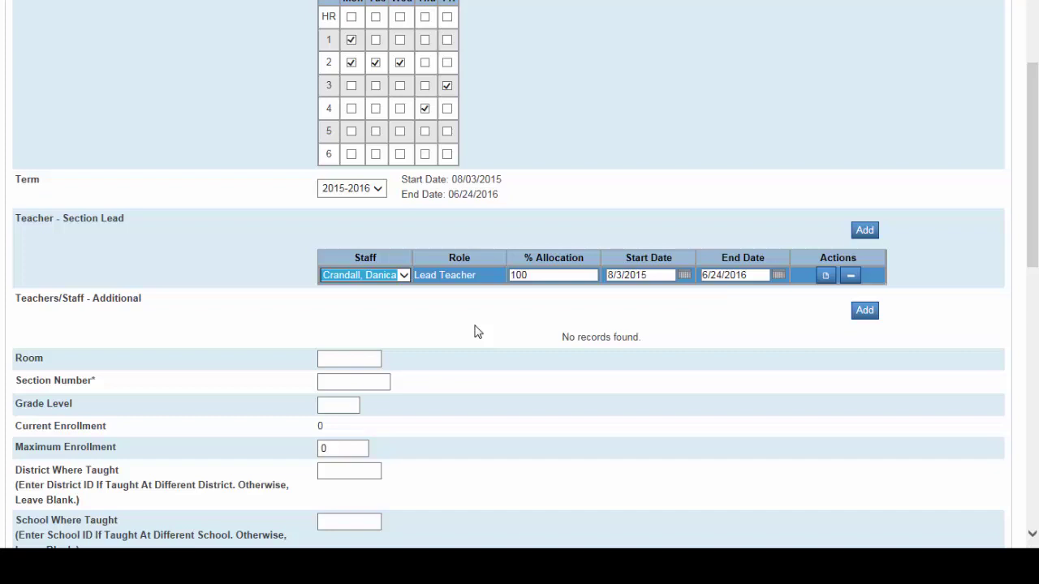
# Step: Set the lead's allocation to 66% and confirm dates 8/3/2015 to 6/24/2016
pyautogui.doubleClick(548, 274)
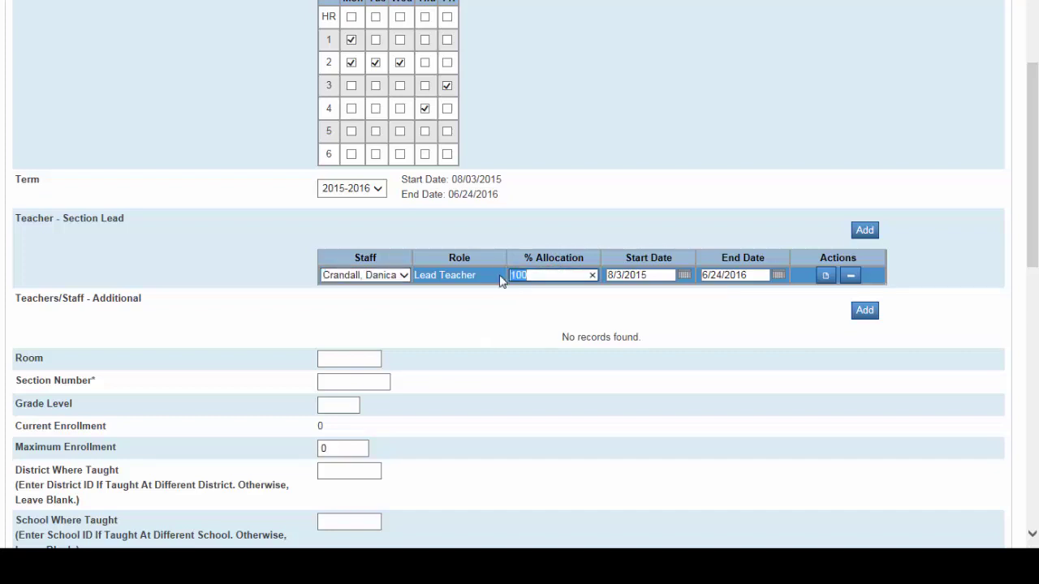
pyautogui.write('66')
pyautogui.click(684, 275)
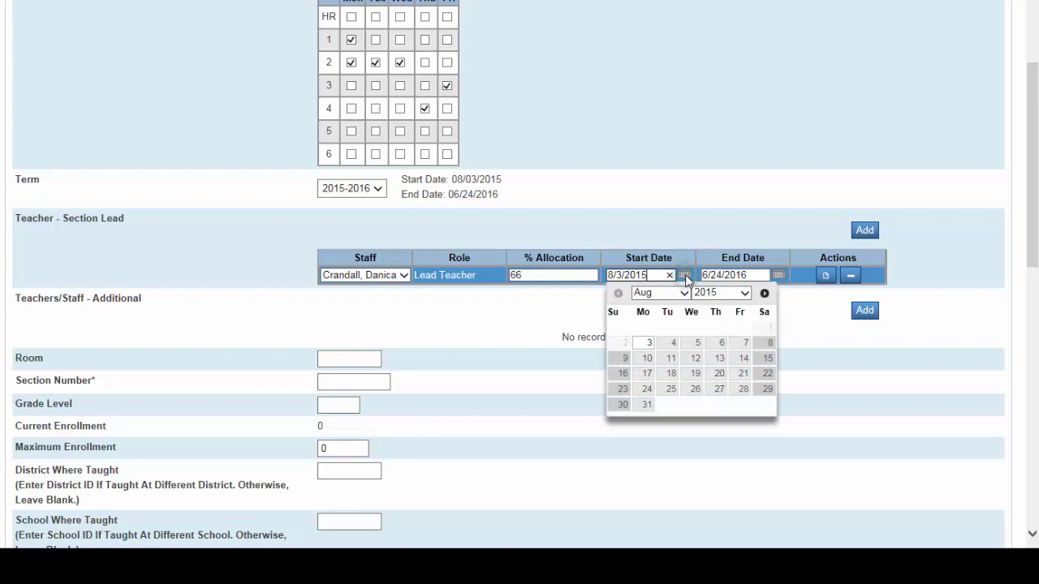
pyautogui.click(778, 275)
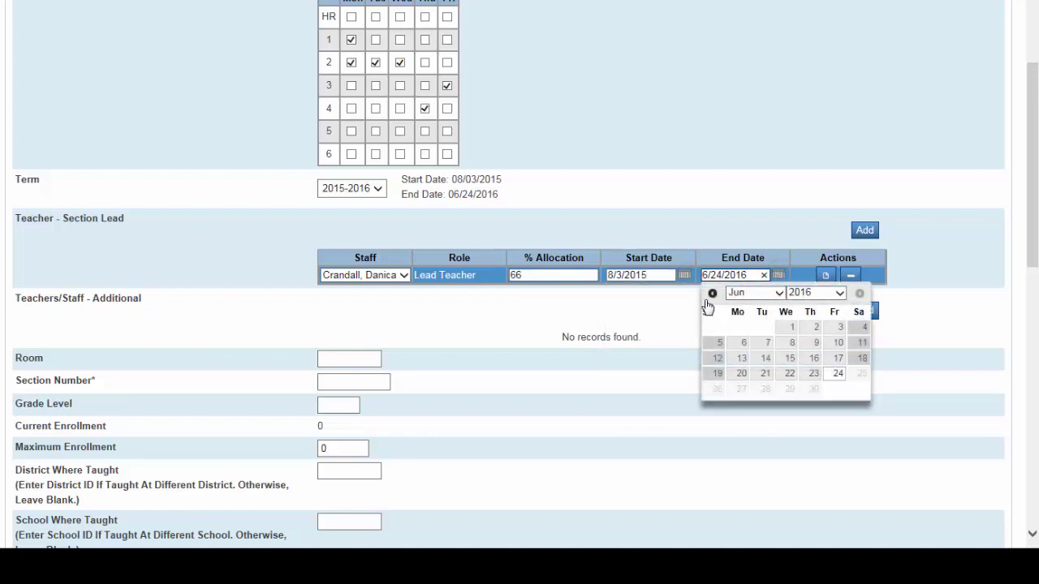
pyautogui.click(657, 307)
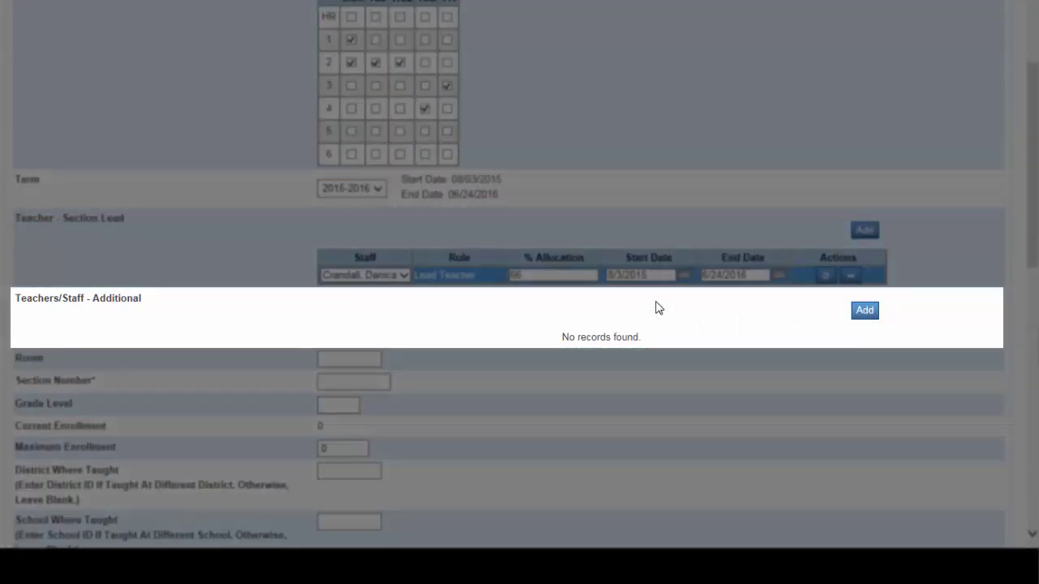
# Step: Add an additional staff member with the Co-teacher role and 33% allocation
pyautogui.click(857, 314)
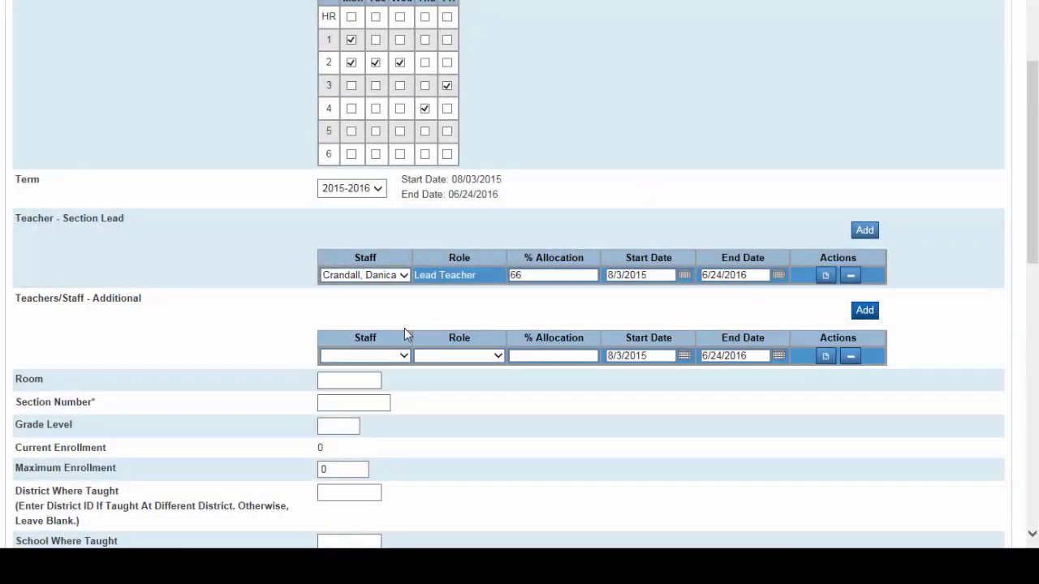
pyautogui.click(403, 356)
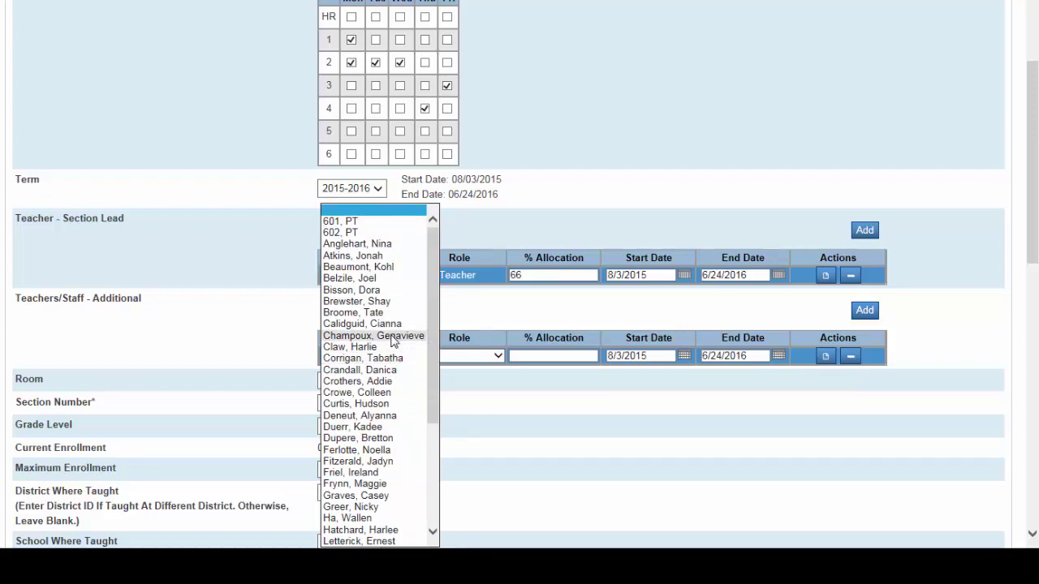
pyautogui.click(349, 301)
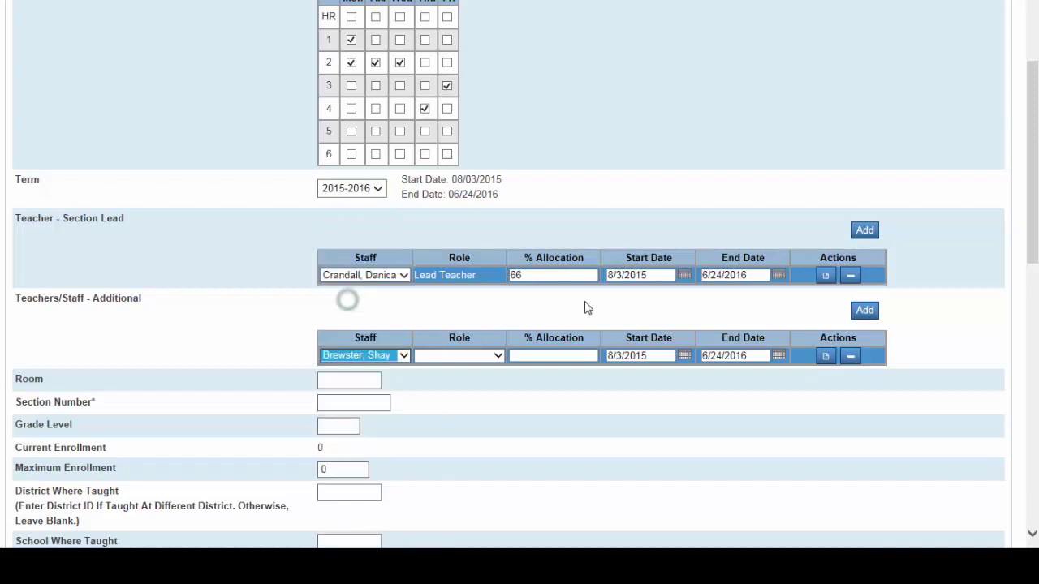
pyautogui.click(496, 357)
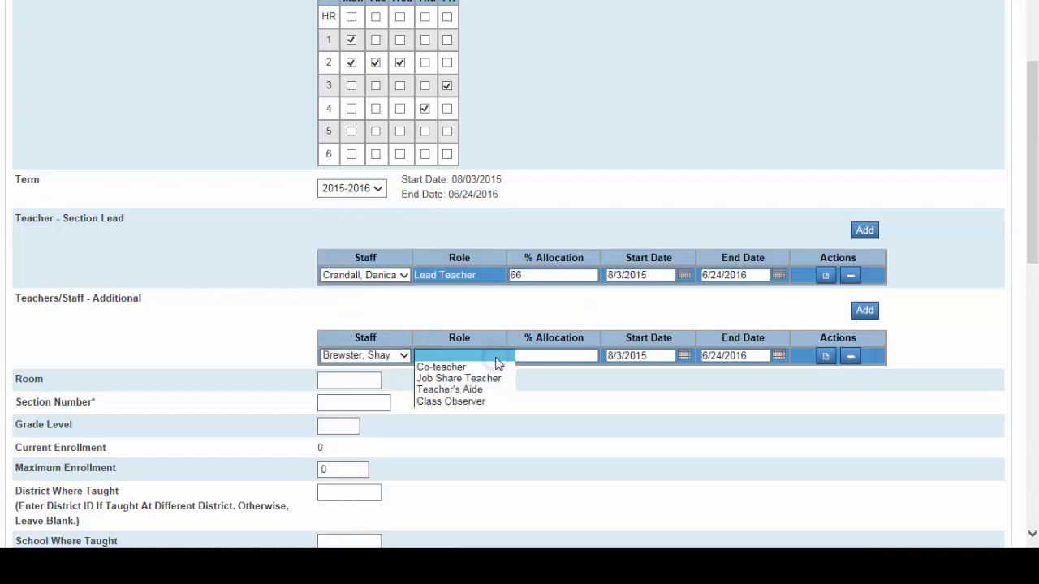
pyautogui.click(452, 365)
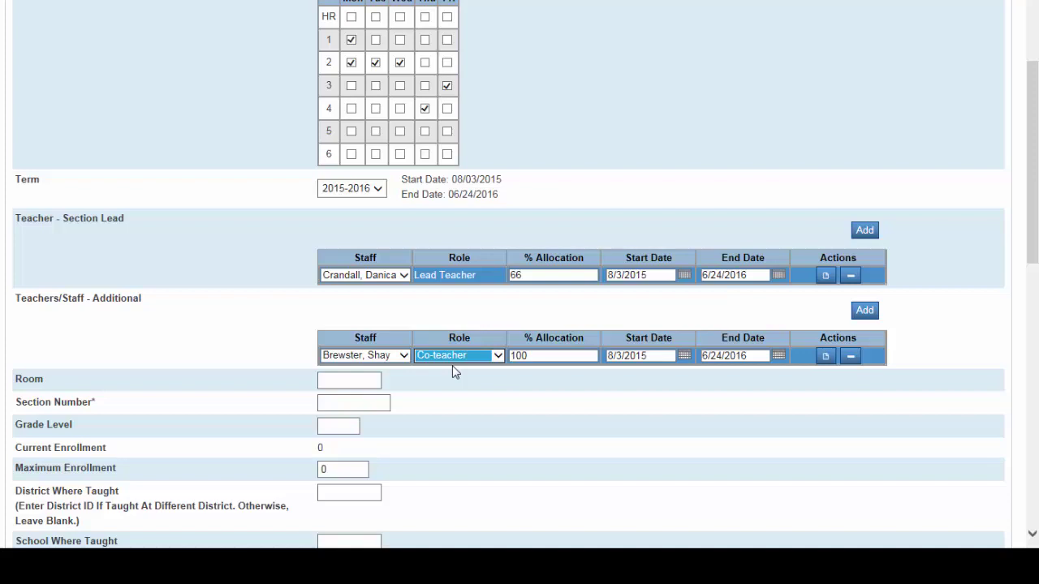
pyautogui.doubleClick(541, 355)
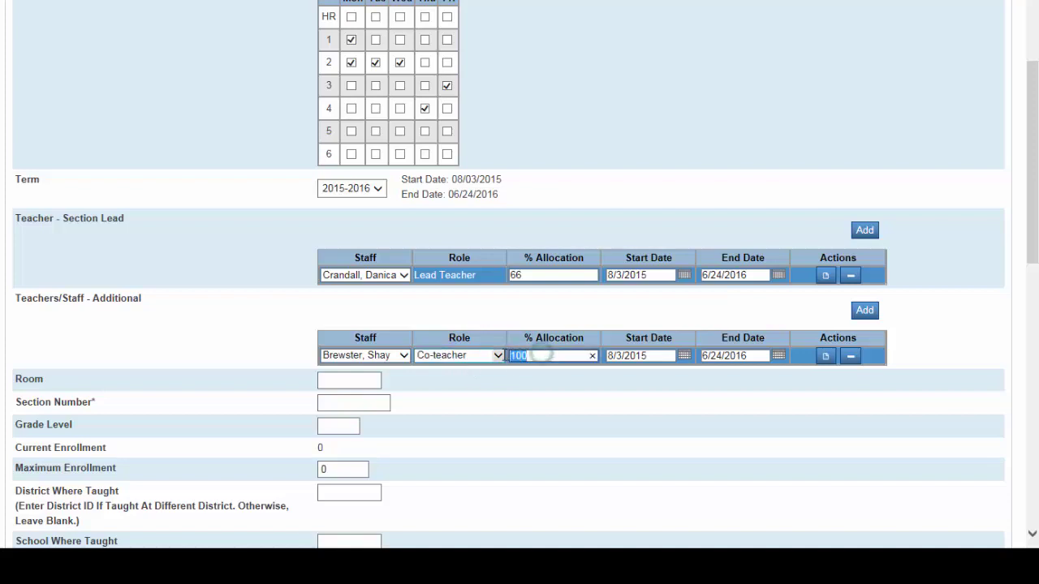
pyautogui.write('33')
pyautogui.click(684, 380)
# Step: Enter room 225, section number 6A, grade level 6, maximum enrollment 28, and submit
pyautogui.click(347, 383)
pyautogui.write('225')
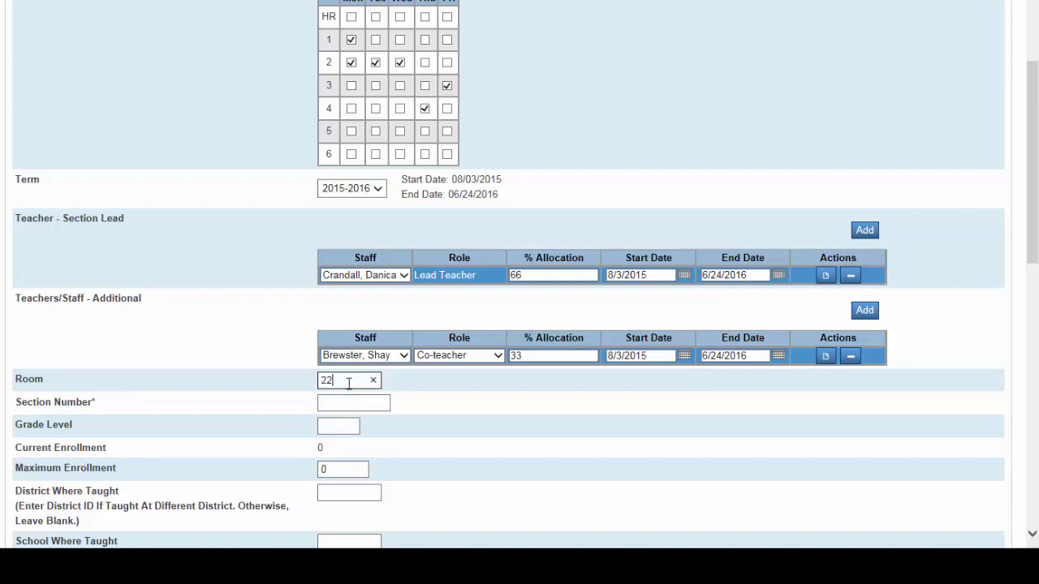
pyautogui.click(348, 403)
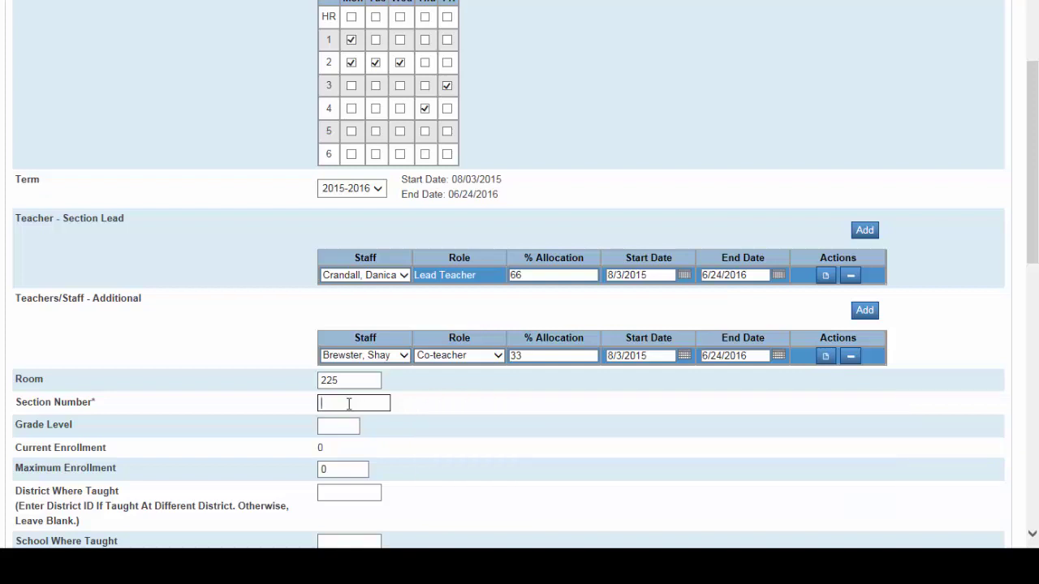
pyautogui.write('6A')
pyautogui.click(338, 423)
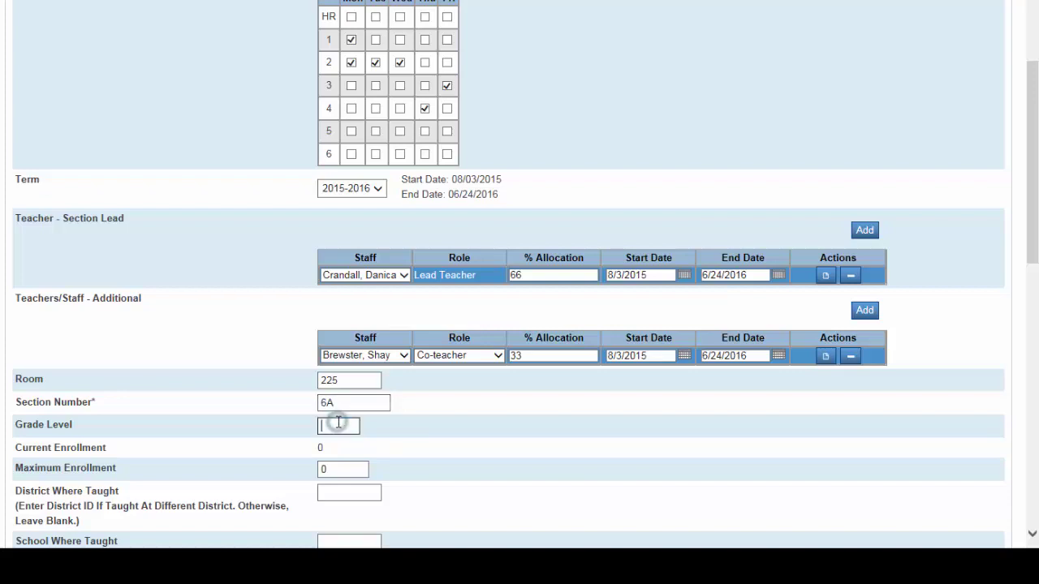
pyautogui.write('6')
pyautogui.moveTo(347, 466); pyautogui.dragTo(315, 471)
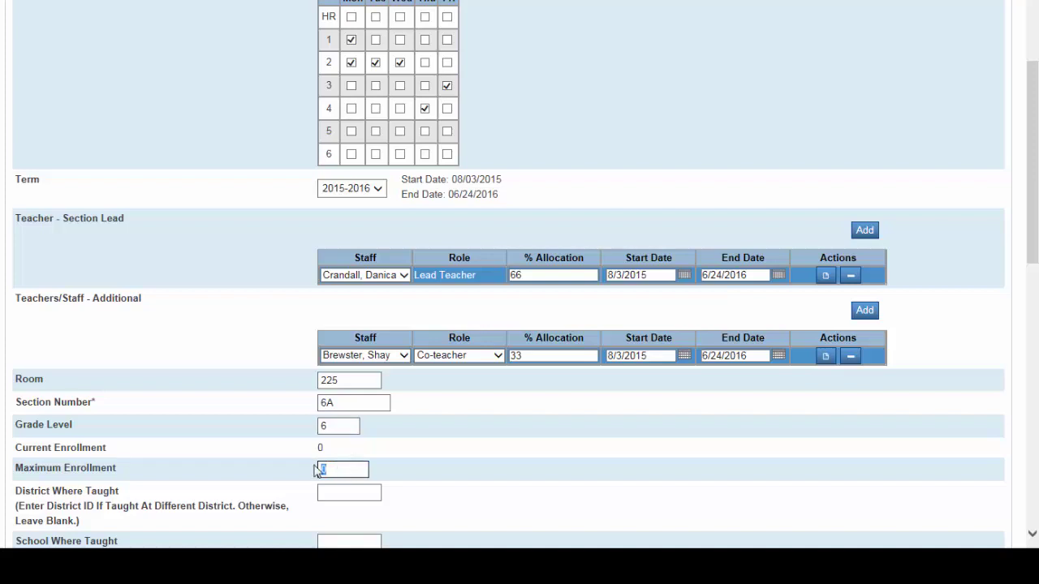
pyautogui.write('28')
pyautogui.moveTo(1035, 172); pyautogui.dragTo(1035, 459)
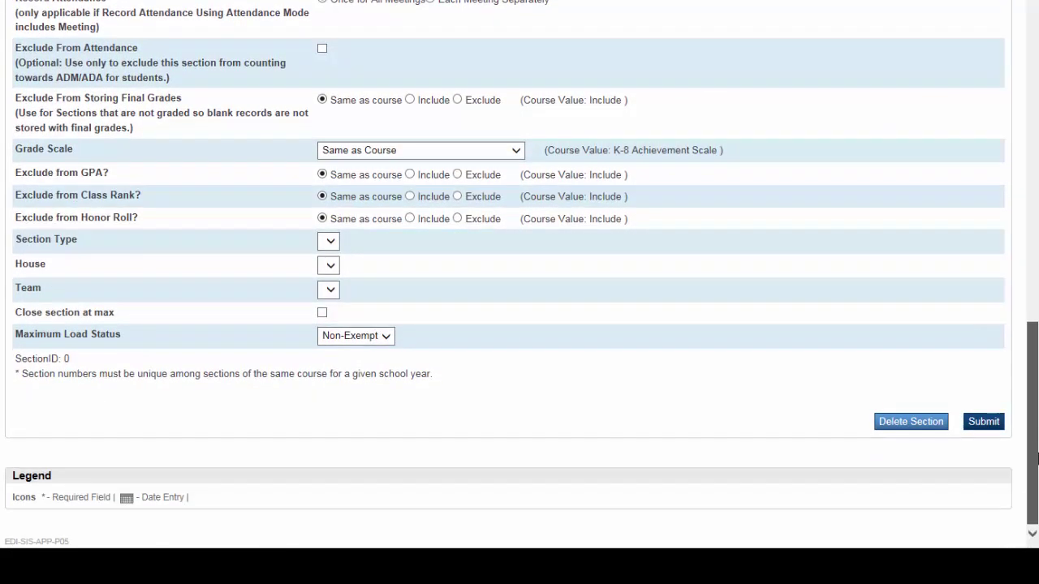
pyautogui.click(983, 422)
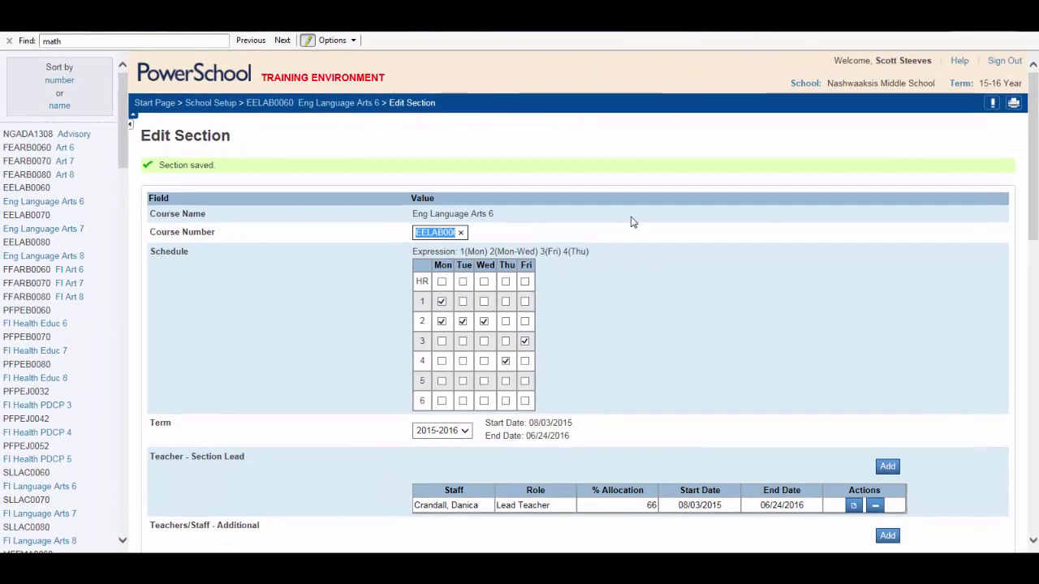
# Step: Open the Eng Language Arts 6 course from the left list to view its sections
pyautogui.click(39, 202)
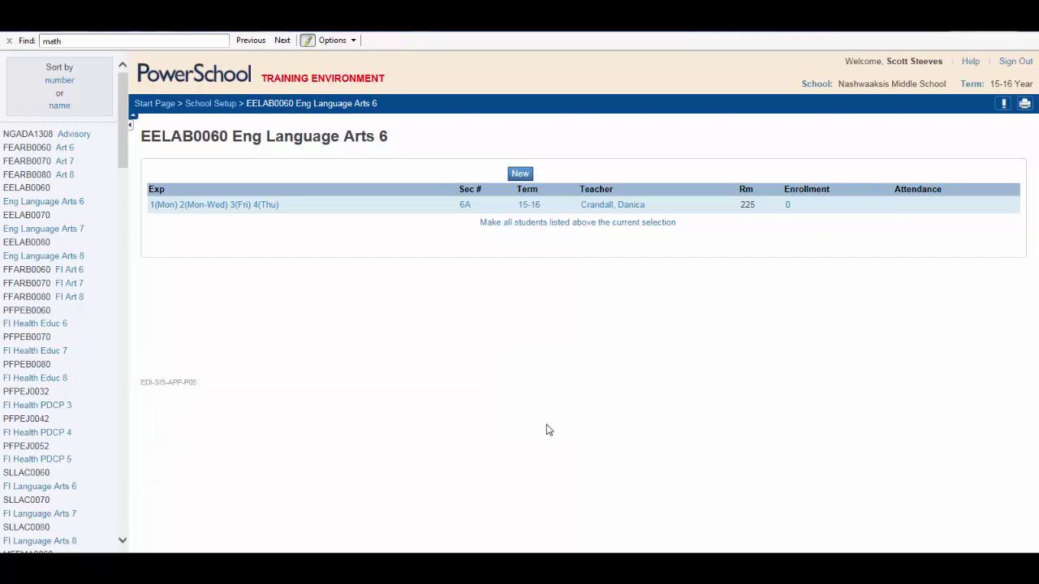
# Step: Edit section 6A and add the replacement teacher in a new lead teacher row
pyautogui.click(466, 207)
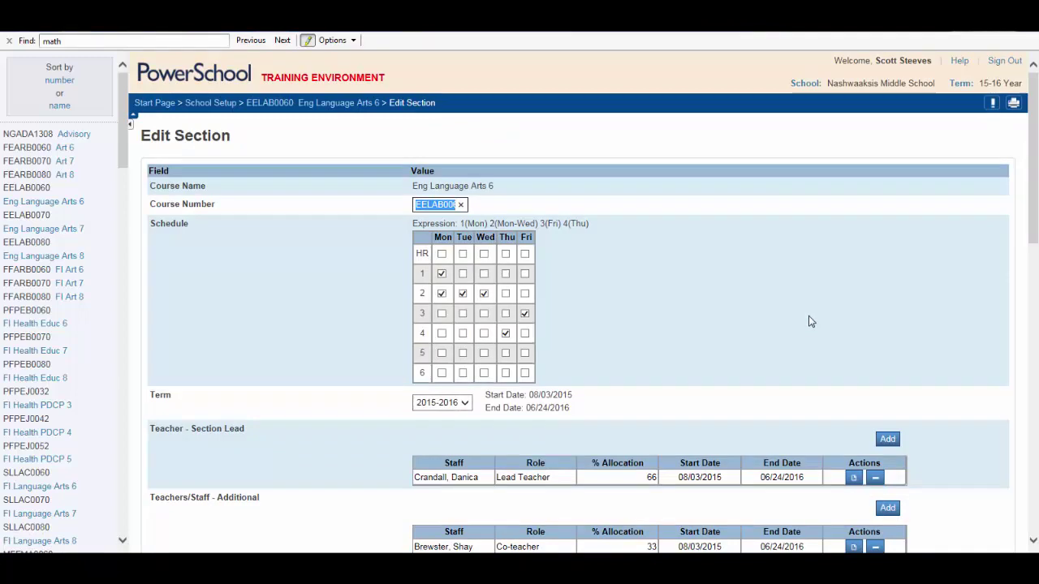
pyautogui.scroll(-3, 808, 316)
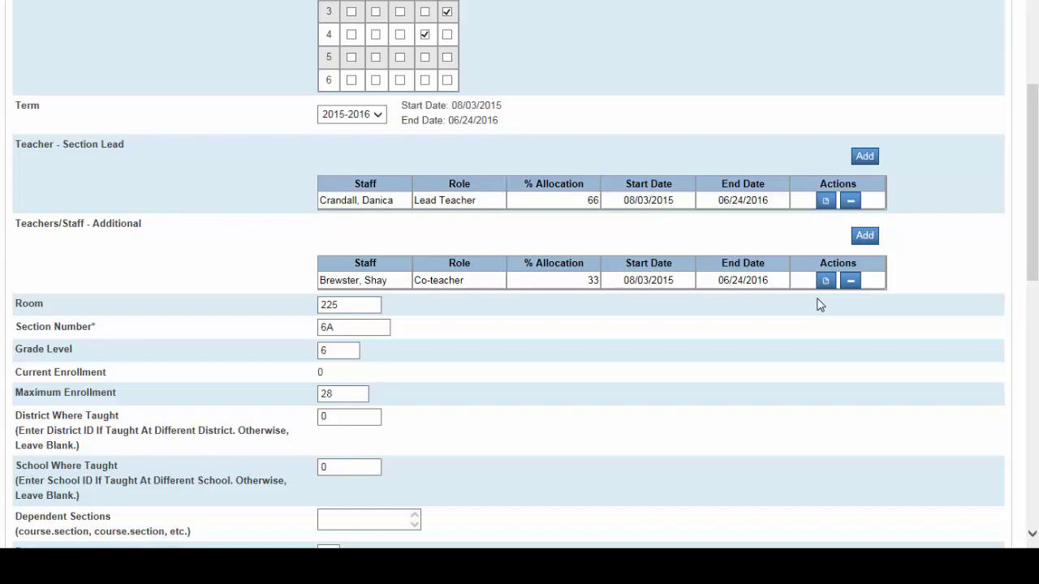
pyautogui.click(864, 156)
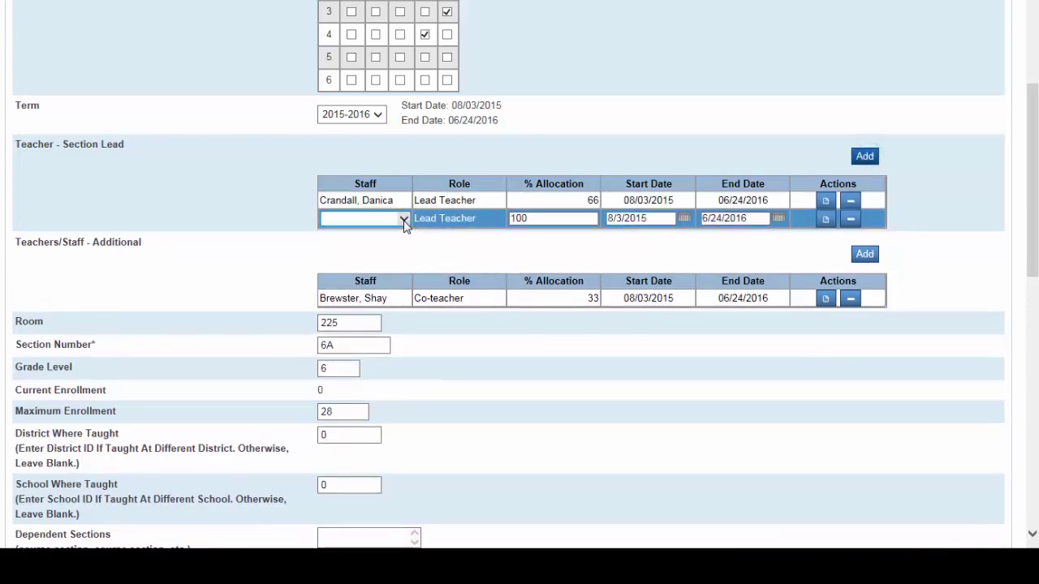
pyautogui.click(404, 220)
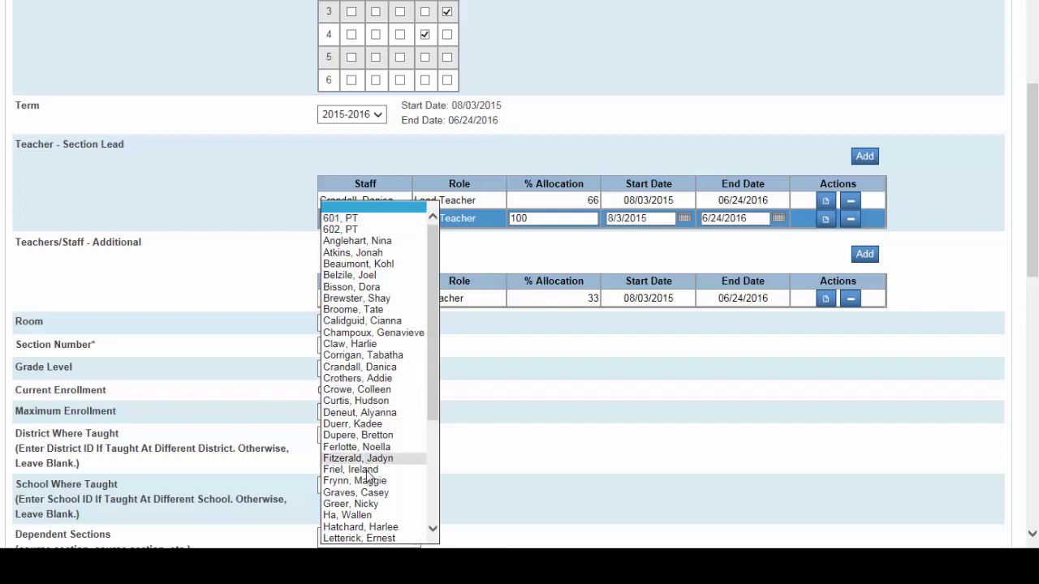
pyautogui.click(357, 493)
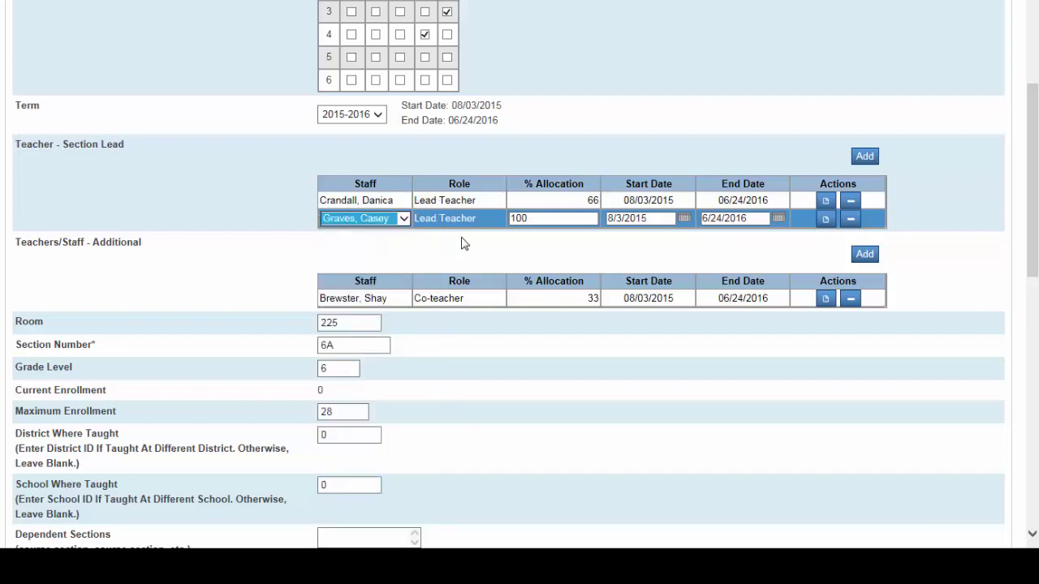
# Step: Change the replacement lead's allocation from 100 to 66
pyautogui.moveTo(538, 219); pyautogui.dragTo(510, 219)
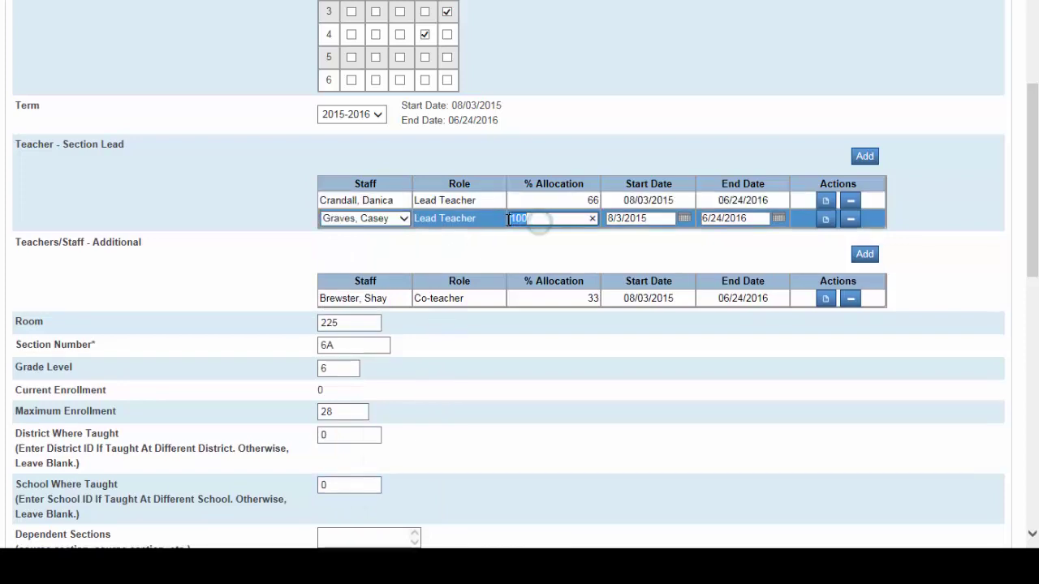
pyautogui.press('BackSpace')
pyautogui.write('66')
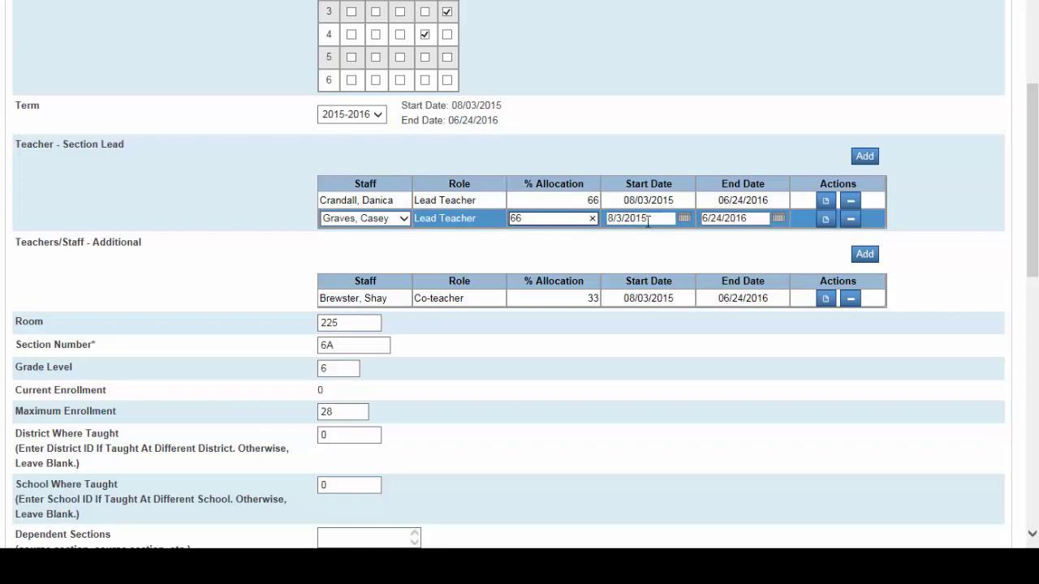
pyautogui.click(523, 241)
# Step: Set the original lead teacher's end date to 10/30/2015
pyautogui.click(773, 201)
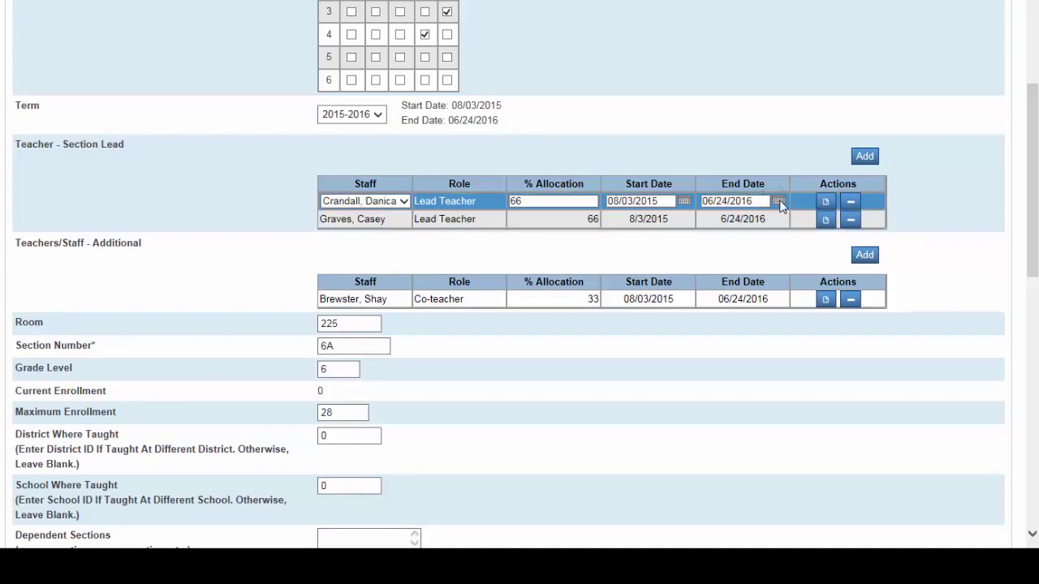
pyautogui.click(779, 202)
pyautogui.click(776, 217)
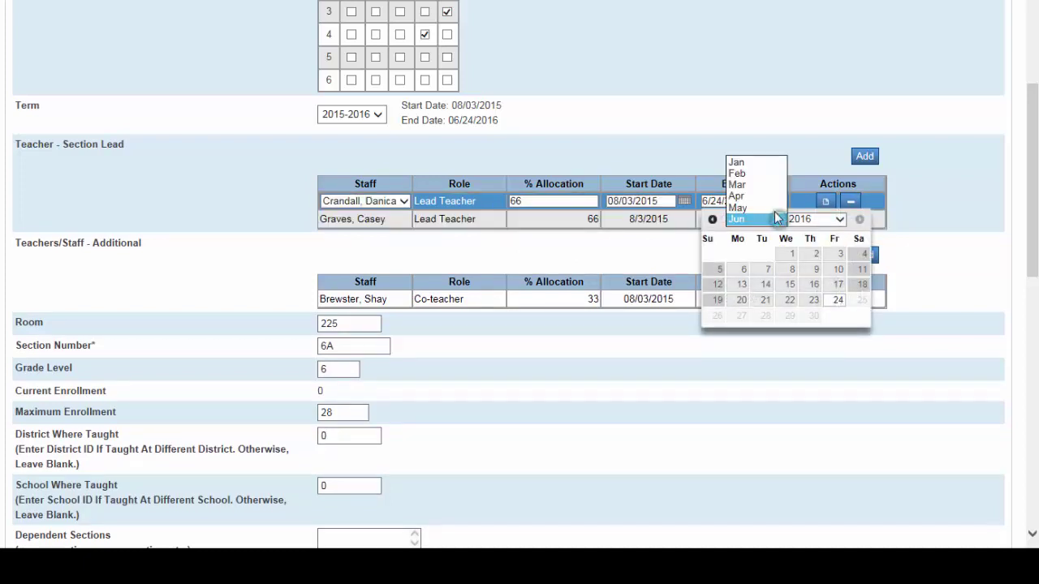
pyautogui.click(834, 219)
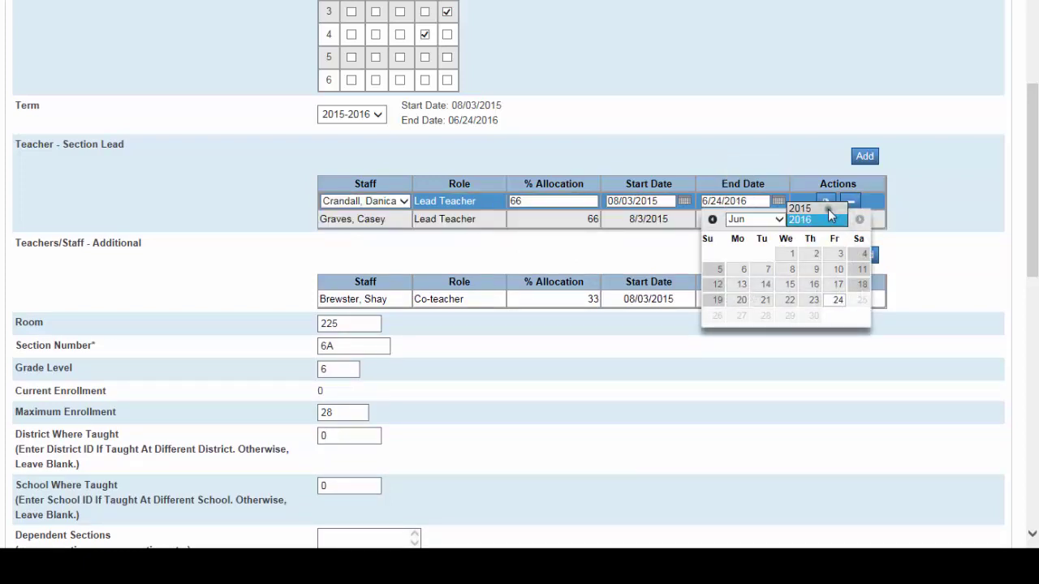
pyautogui.click(828, 208)
pyautogui.click(755, 219)
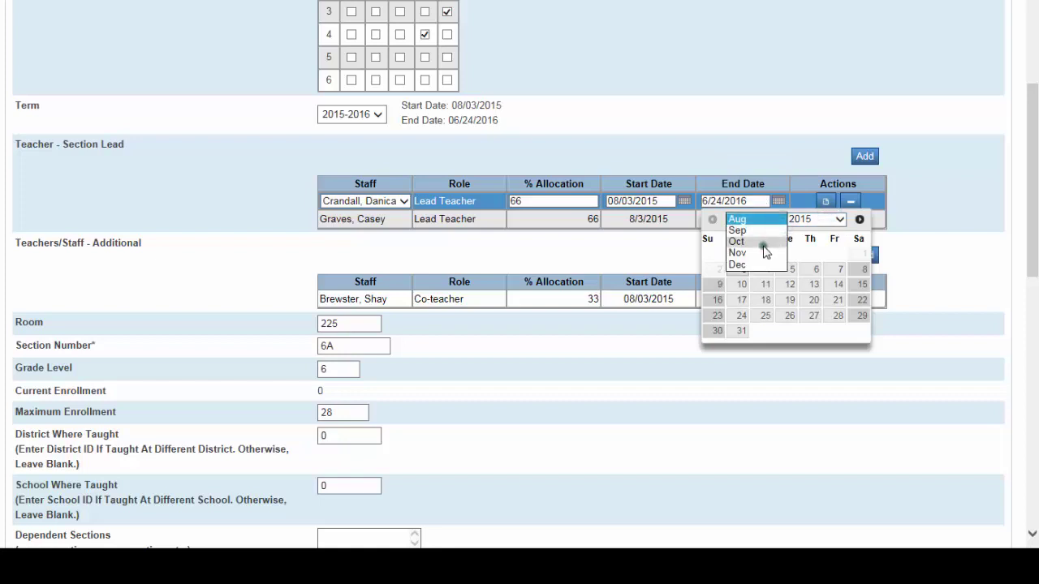
pyautogui.click(762, 245)
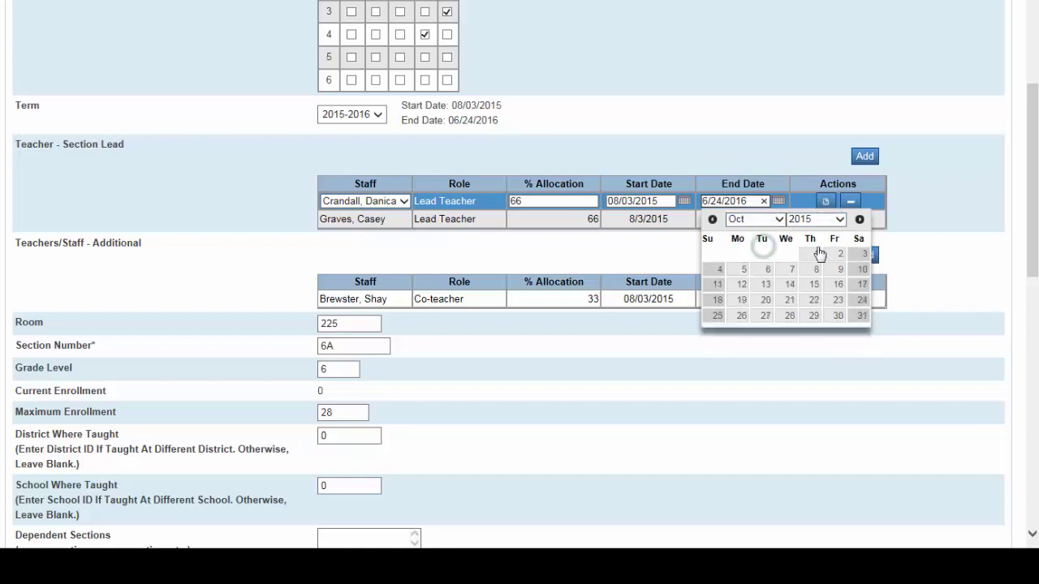
pyautogui.click(839, 316)
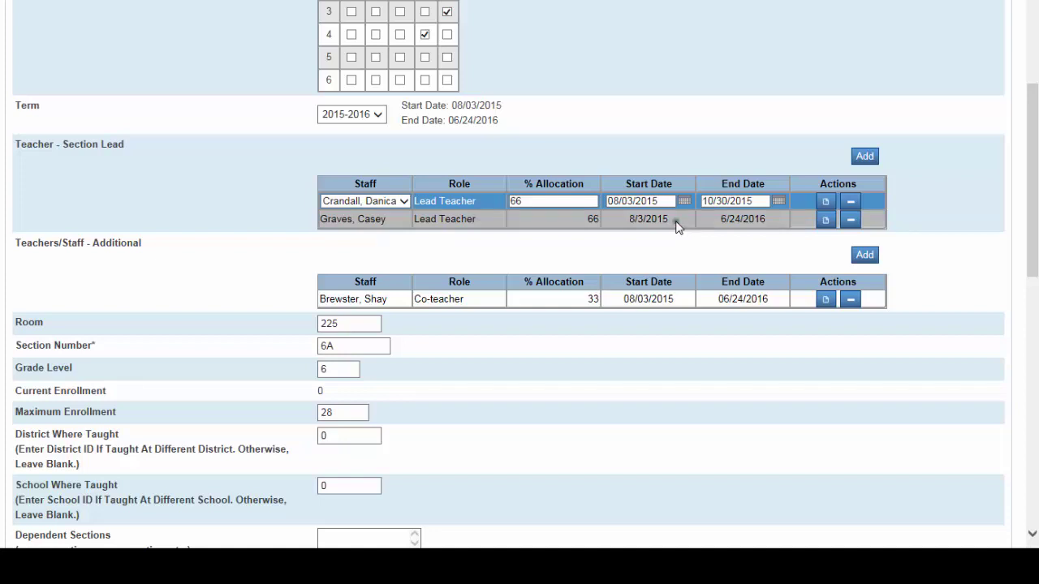
# Step: Set the replacement lead teacher's start date to 10/31/2015
pyautogui.click(677, 225)
pyautogui.click(684, 219)
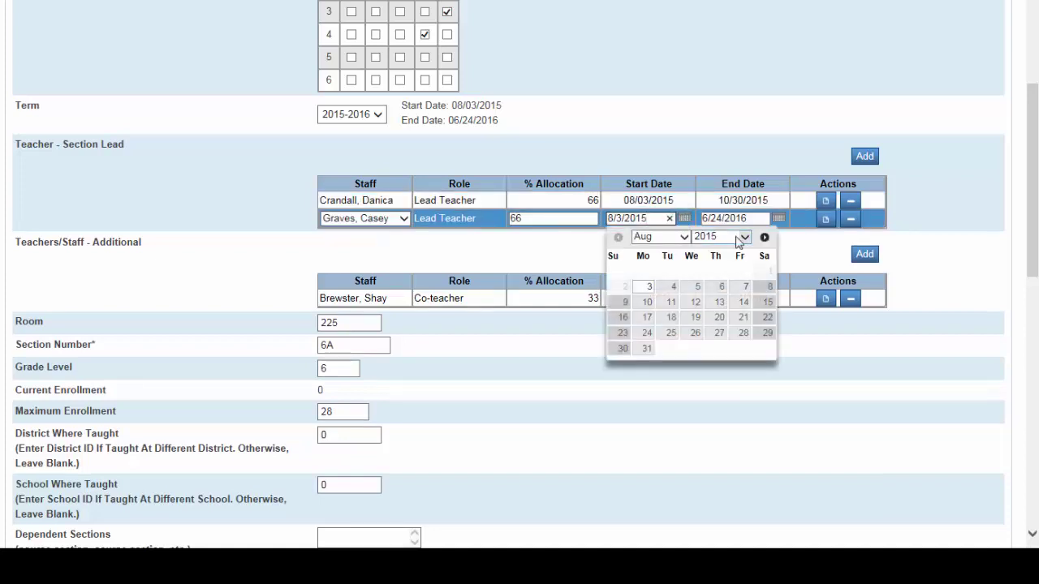
pyautogui.click(678, 238)
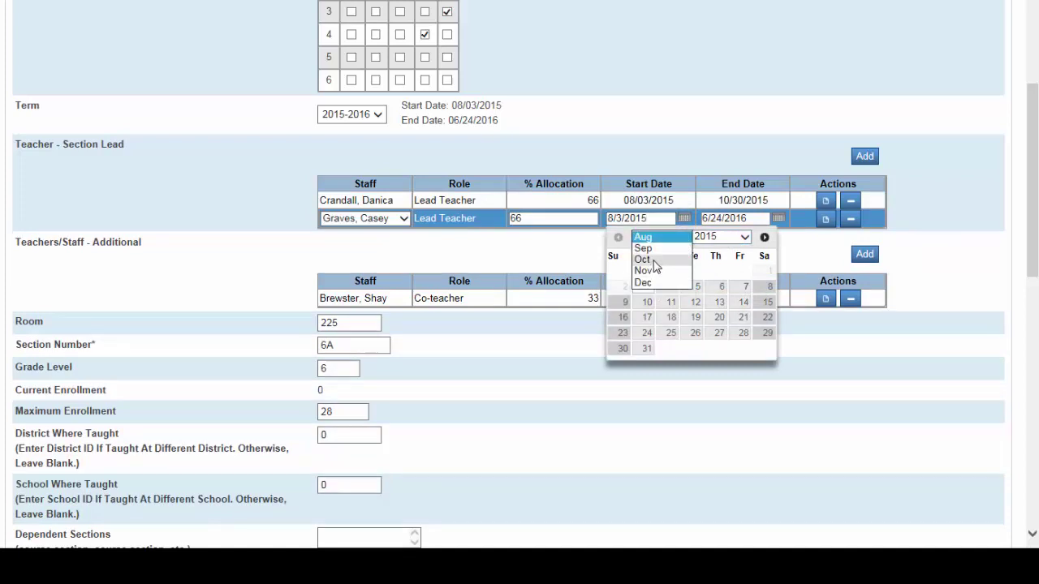
pyautogui.click(653, 259)
pyautogui.click(767, 334)
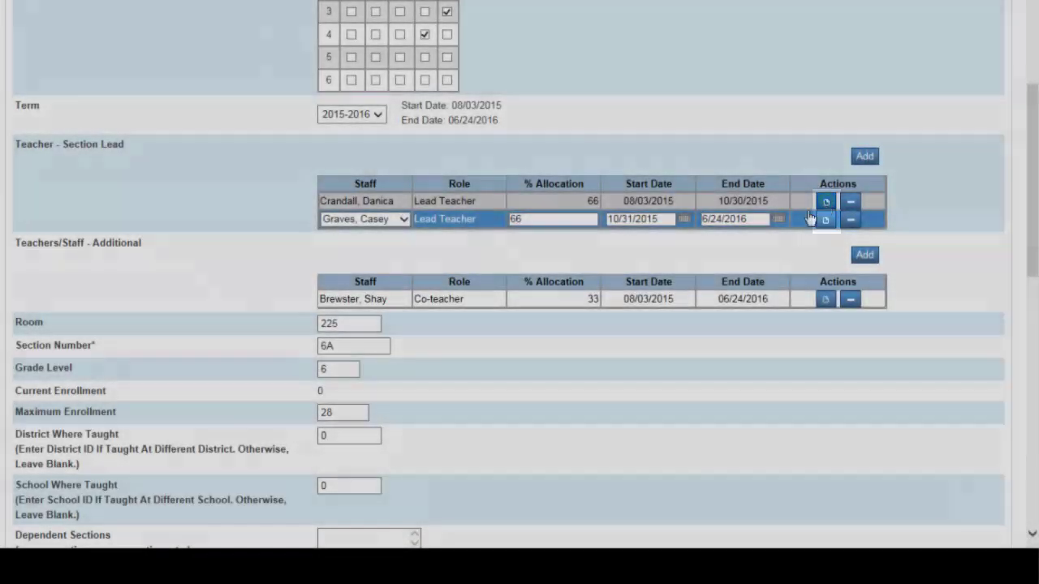
# Step: Add the note 'Maternity leave' to the original lead teacher's assignment
pyautogui.click(825, 201)
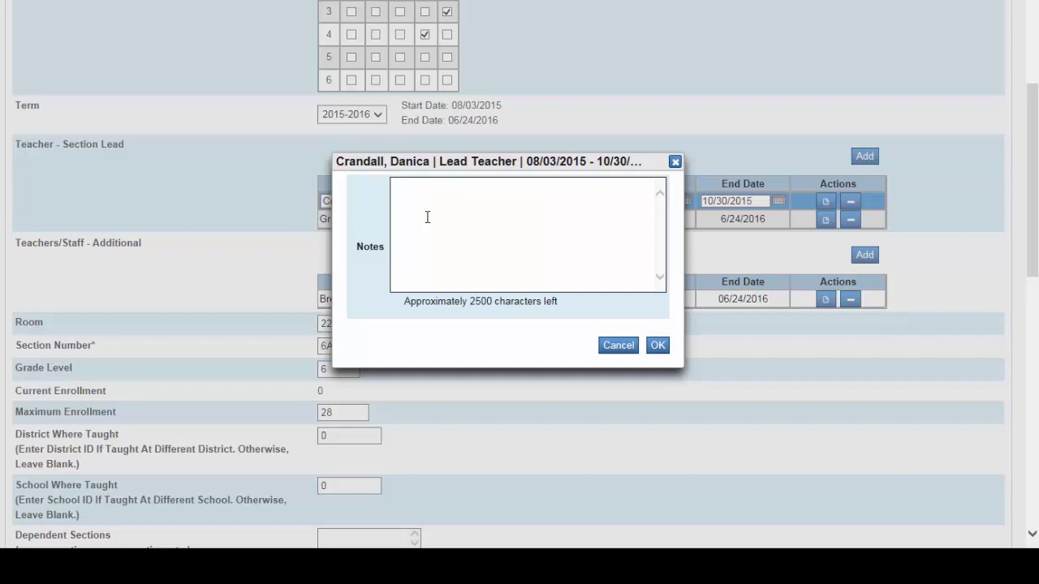
pyautogui.write('Maternity leave')
pyautogui.click(657, 345)
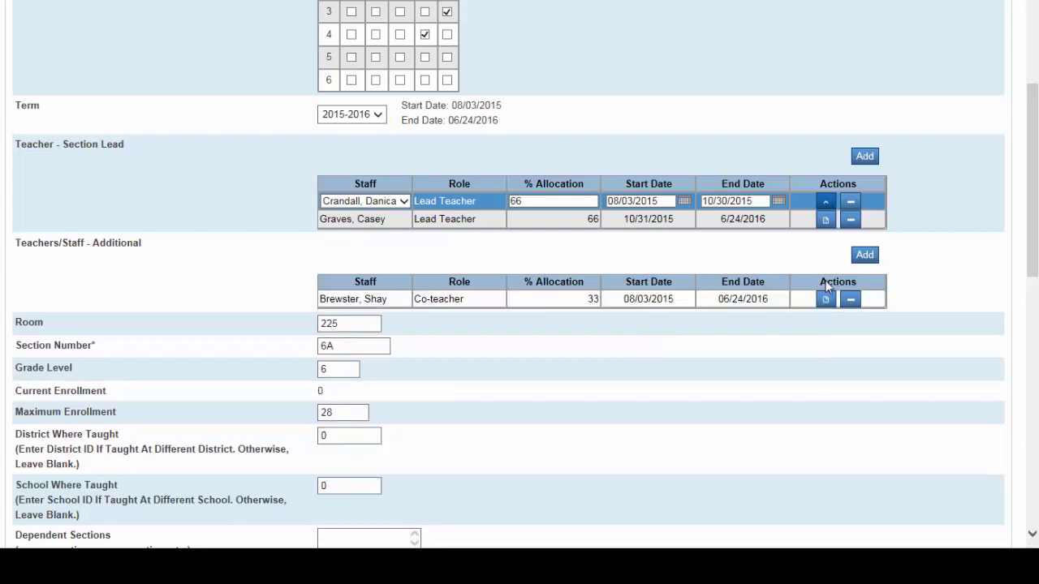
# Step: Note on the replacement lead's assignment that they take over for the original teacher on maternity leave
pyautogui.click(826, 219)
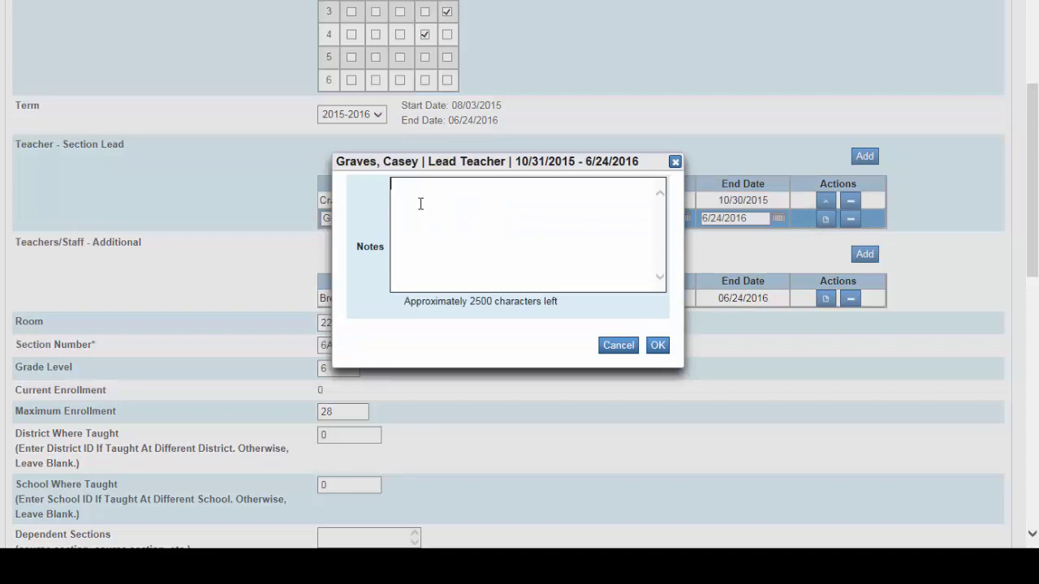
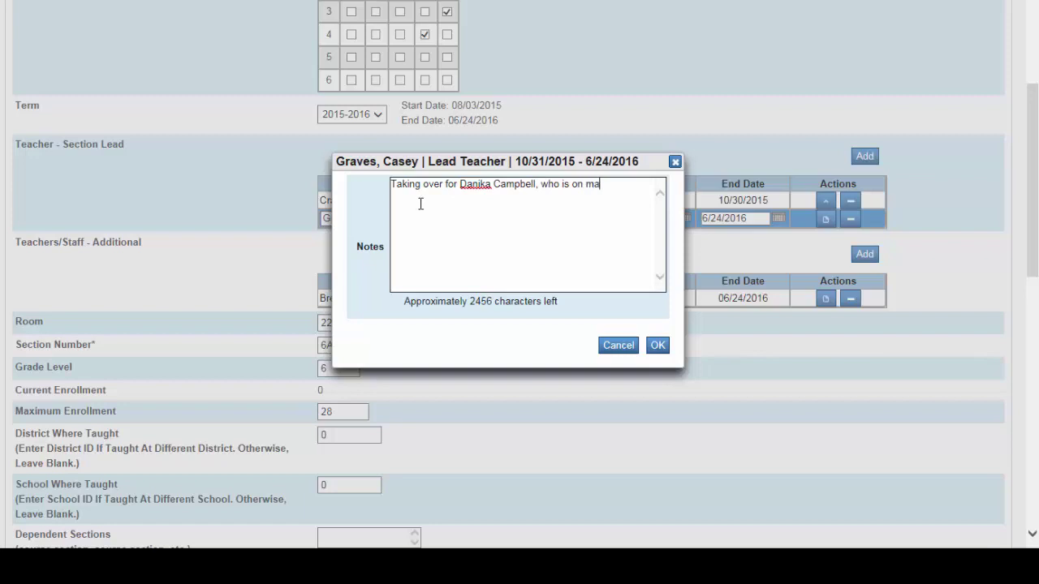
pyautogui.write('ternity leave')
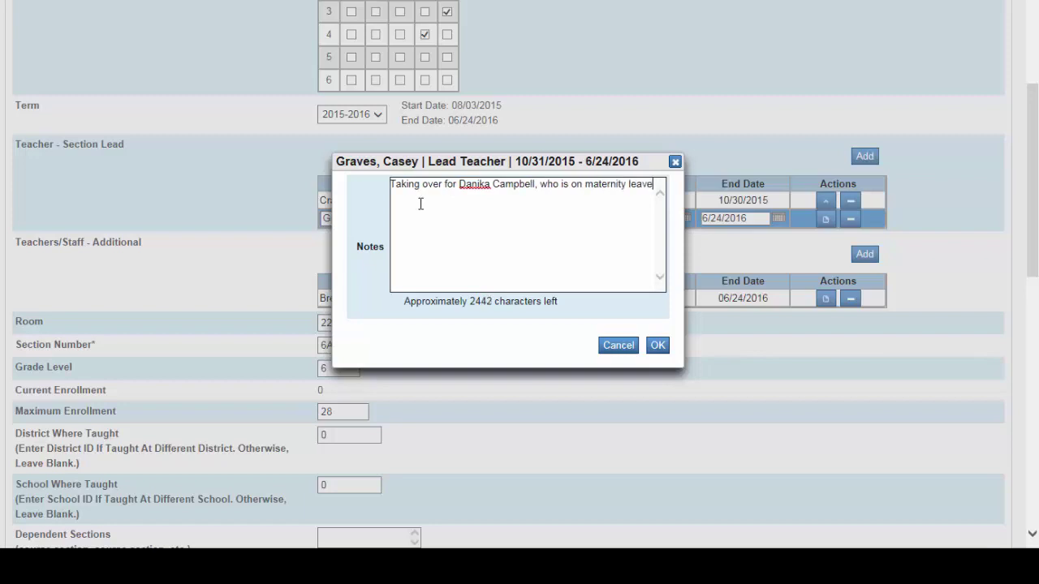
pyautogui.write('.')
pyautogui.click(657, 347)
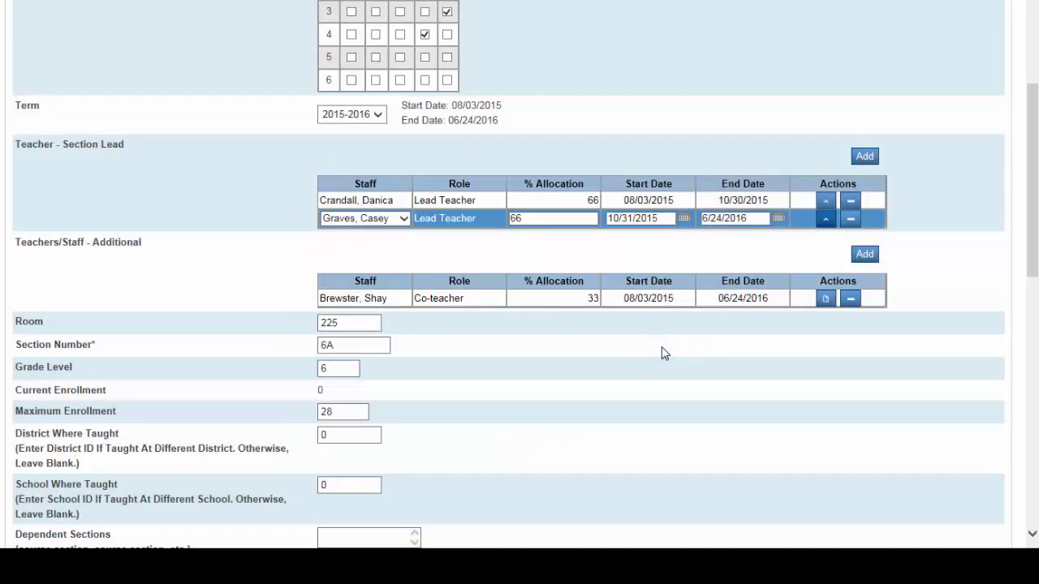
# Step: Submit section 6A with both dated lead teacher assignments
pyautogui.scroll(-9, 844, 405)
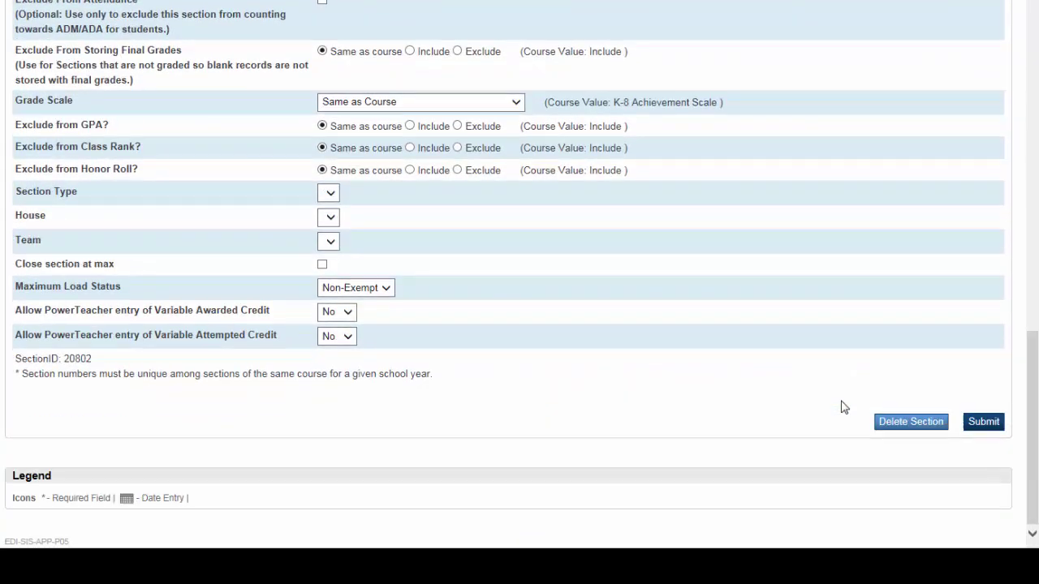
pyautogui.click(981, 423)
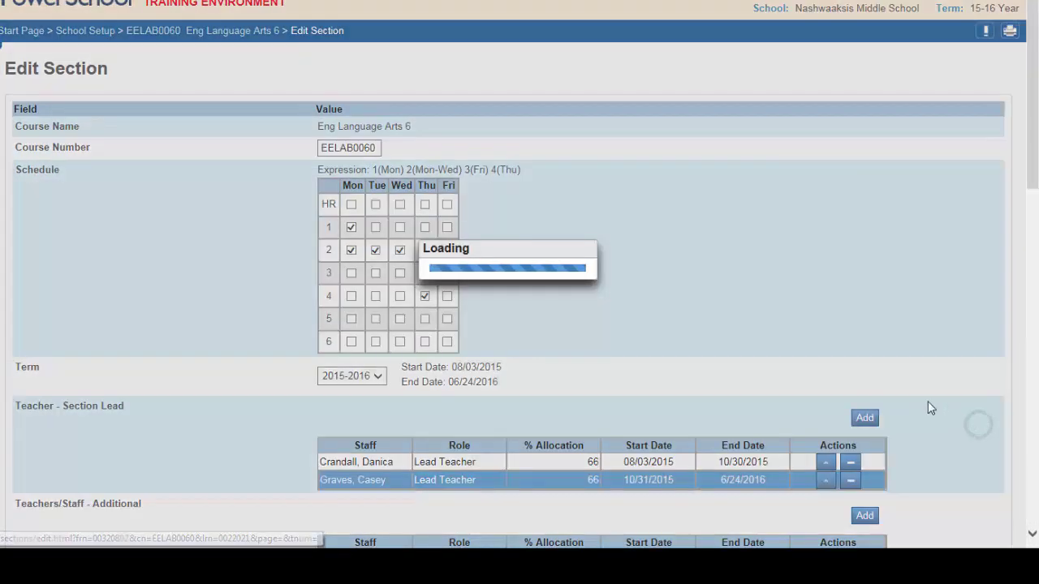